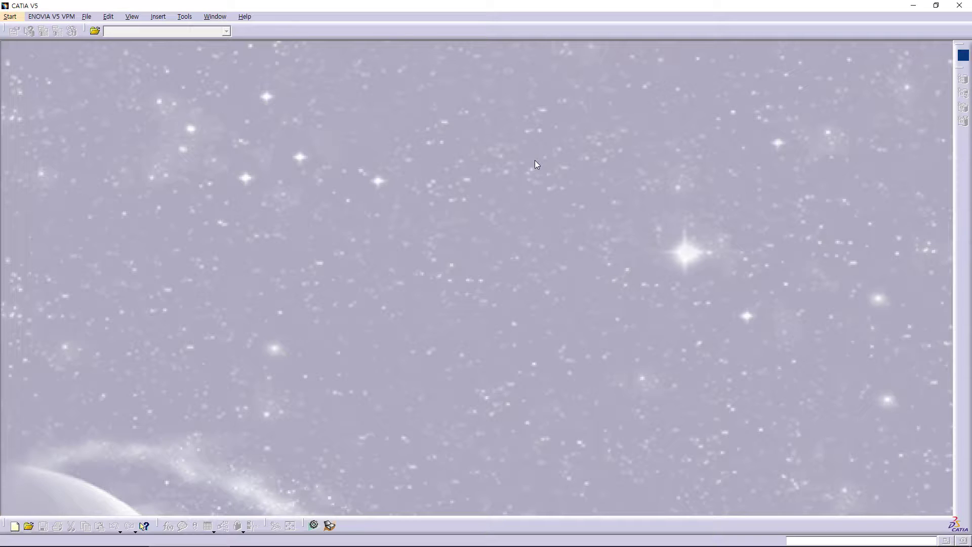
Create a new Generative Shape Design part named eom
{"action": "left_click", "coordinate": [11, 16]}
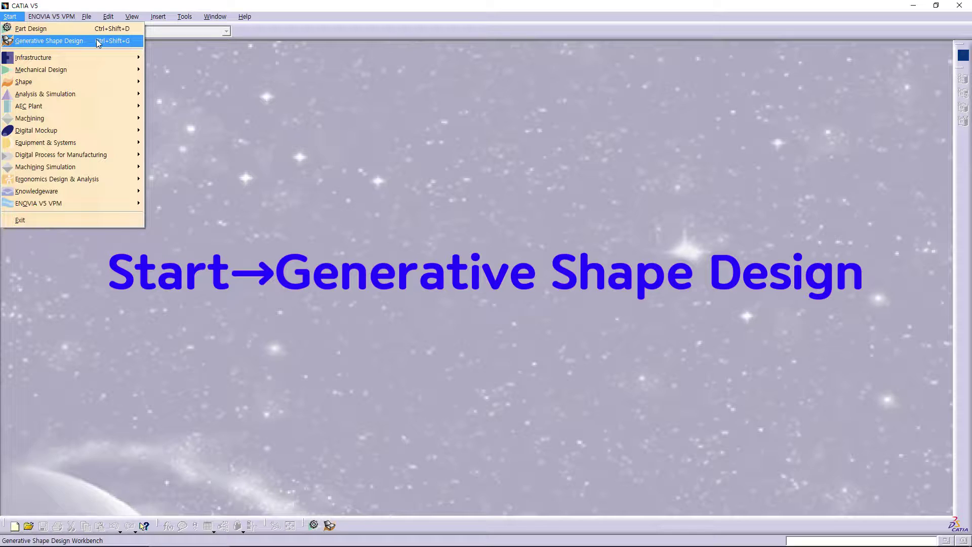
{"action": "left_click", "coordinate": [67, 47]}
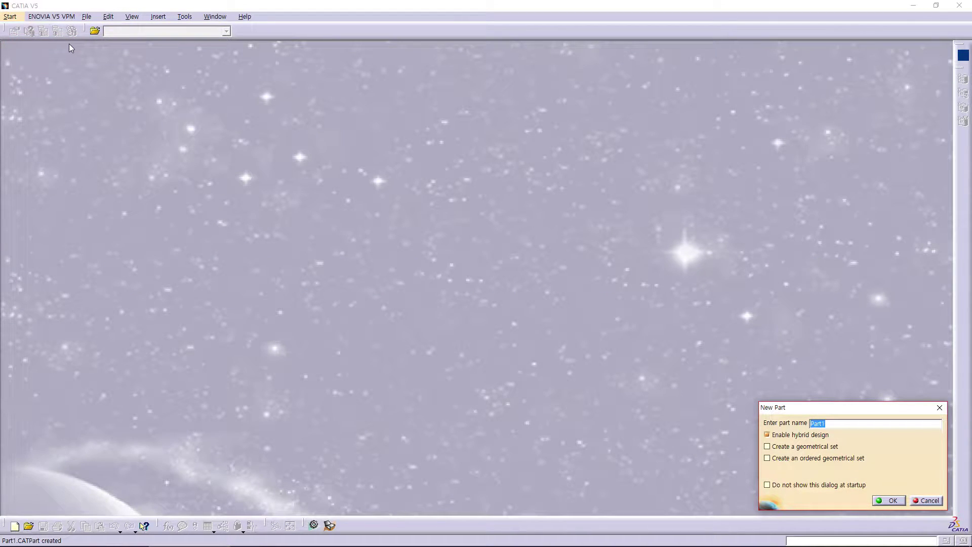
{"action": "type", "text": "eom"}
{"action": "left_click", "coordinate": [887, 501]}
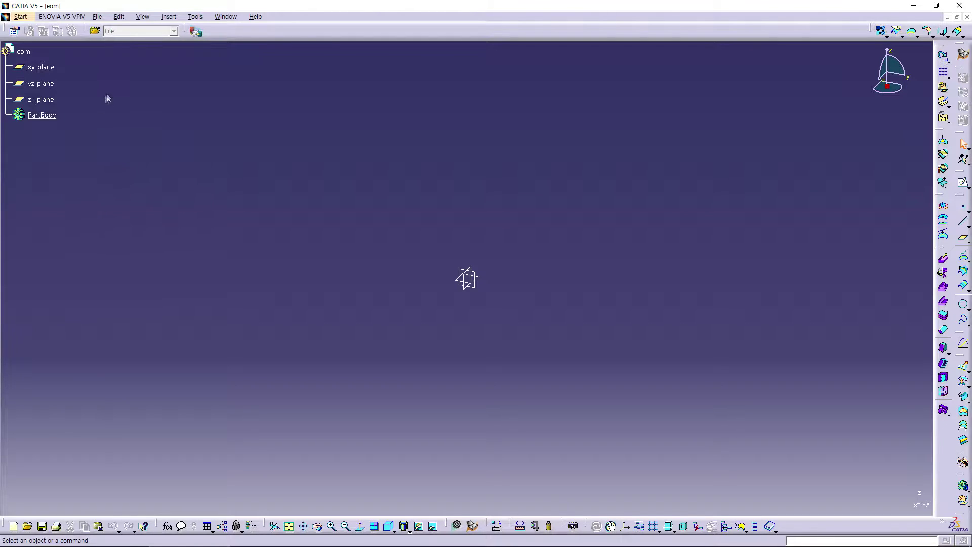
Start a Point-Direction line from a new point at the origin
{"action": "left_click", "coordinate": [964, 224]}
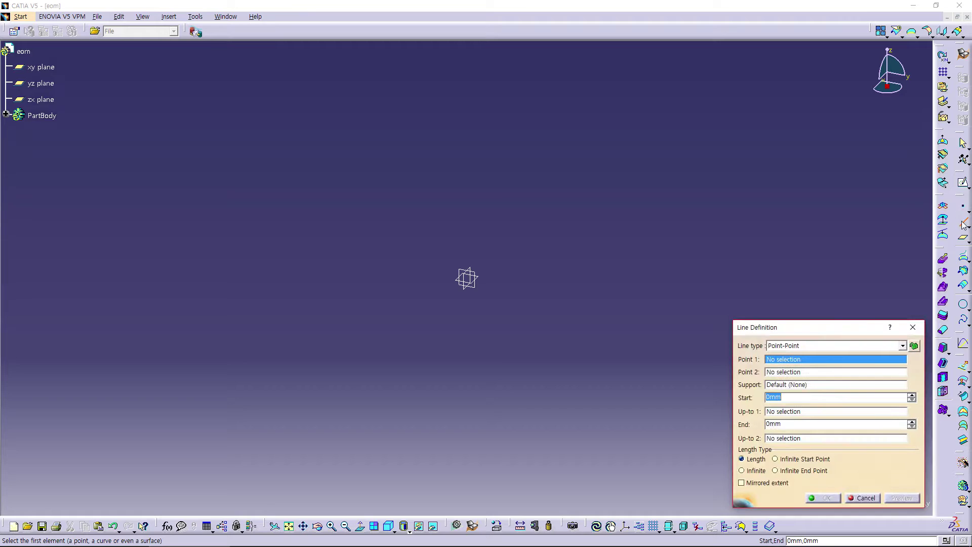
{"action": "left_click_drag", "start_coordinate": [848, 333], "coordinate": [818, 150]}
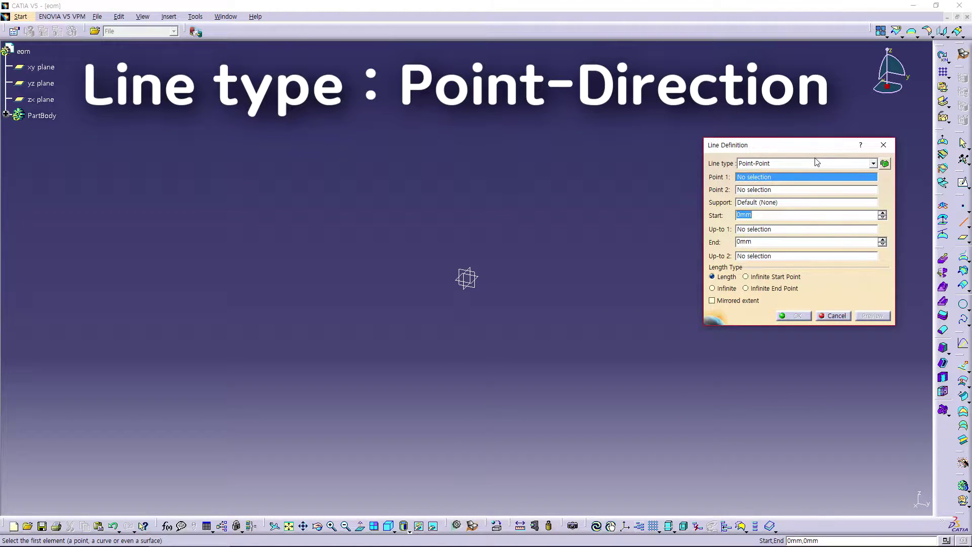
{"action": "left_click", "coordinate": [813, 164]}
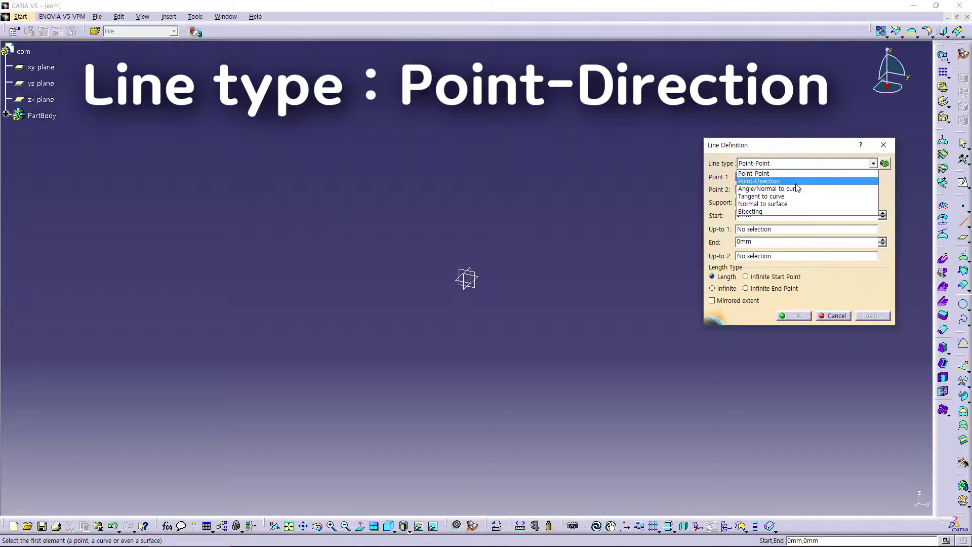
{"action": "left_click", "coordinate": [806, 182]}
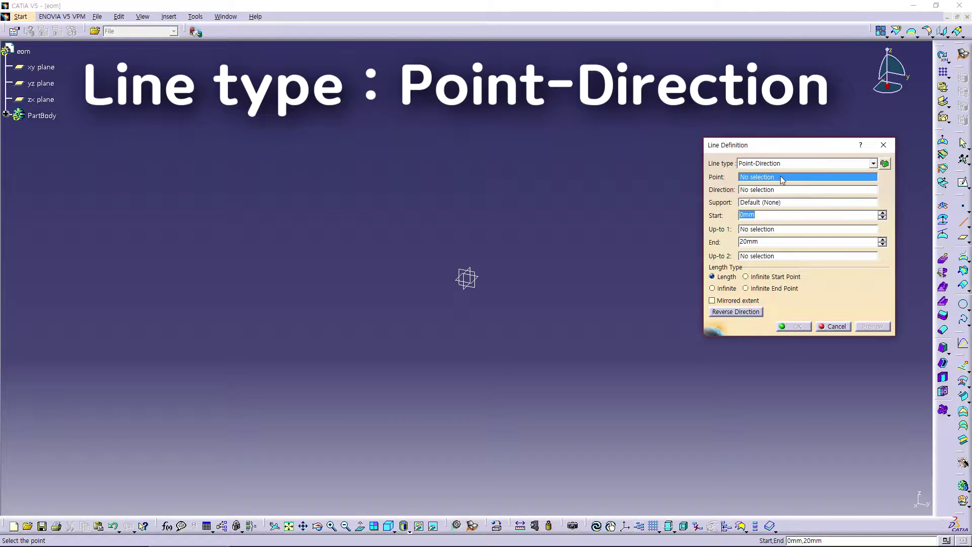
{"action": "right_click", "coordinate": [782, 180]}
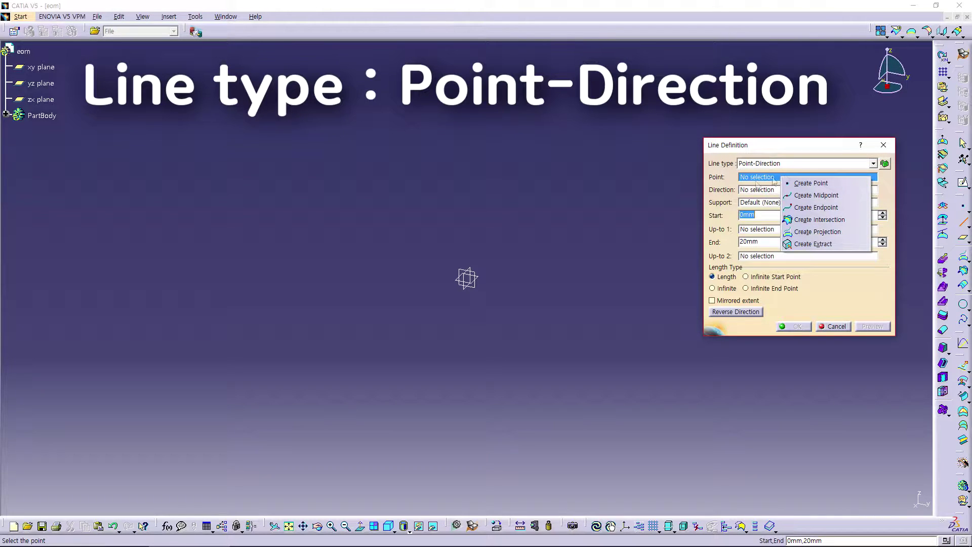
{"action": "left_click", "coordinate": [810, 182]}
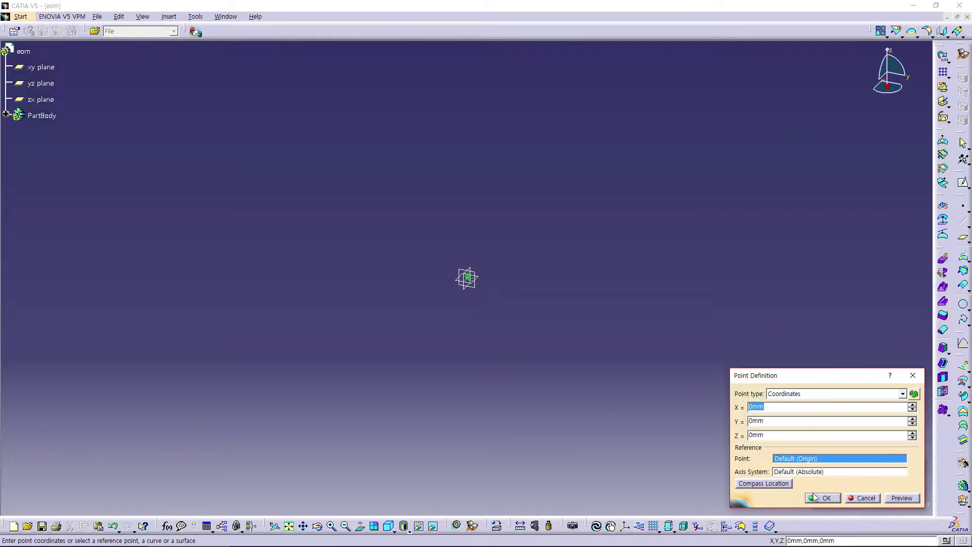
{"action": "left_click", "coordinate": [819, 499]}
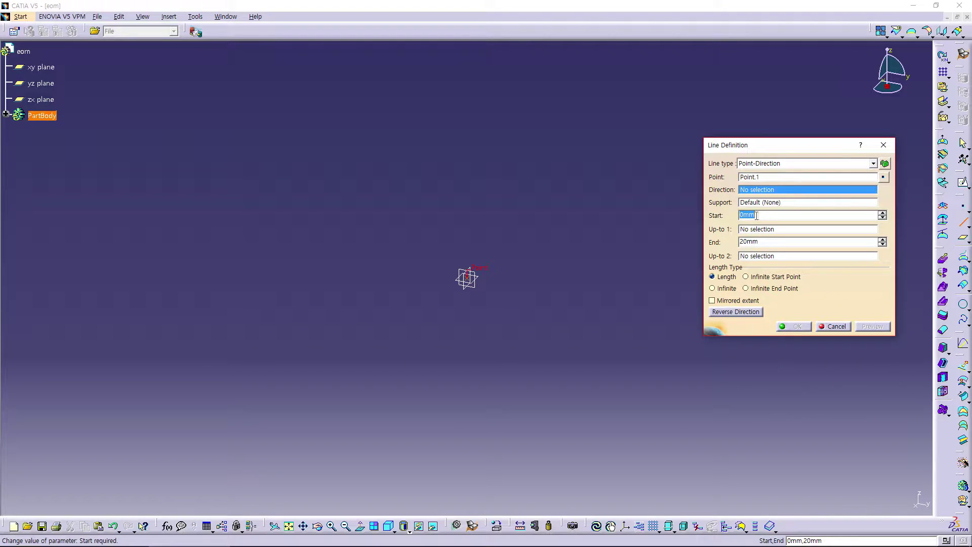
Direct the line along the Y component with a 150 mm end length
{"action": "right_click", "coordinate": [771, 191]}
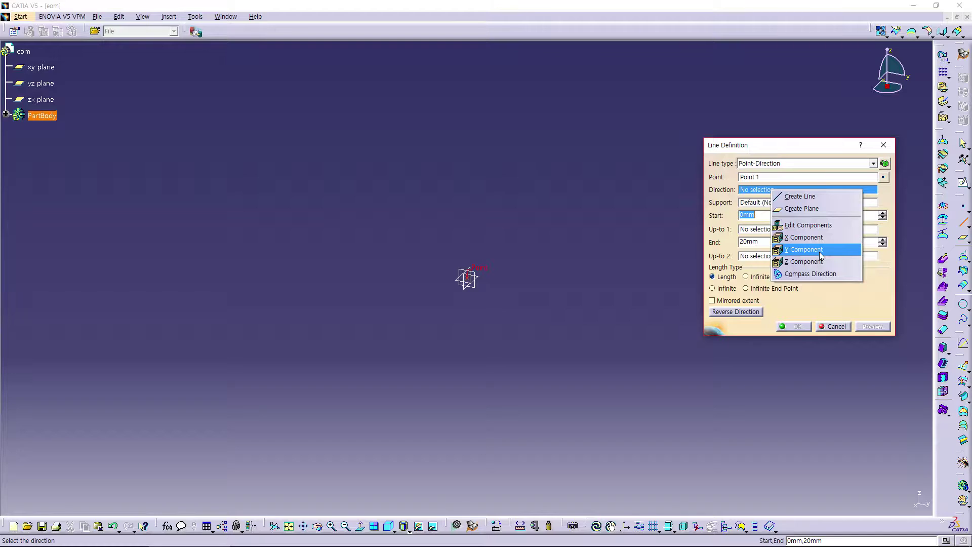
{"action": "left_click", "coordinate": [821, 256]}
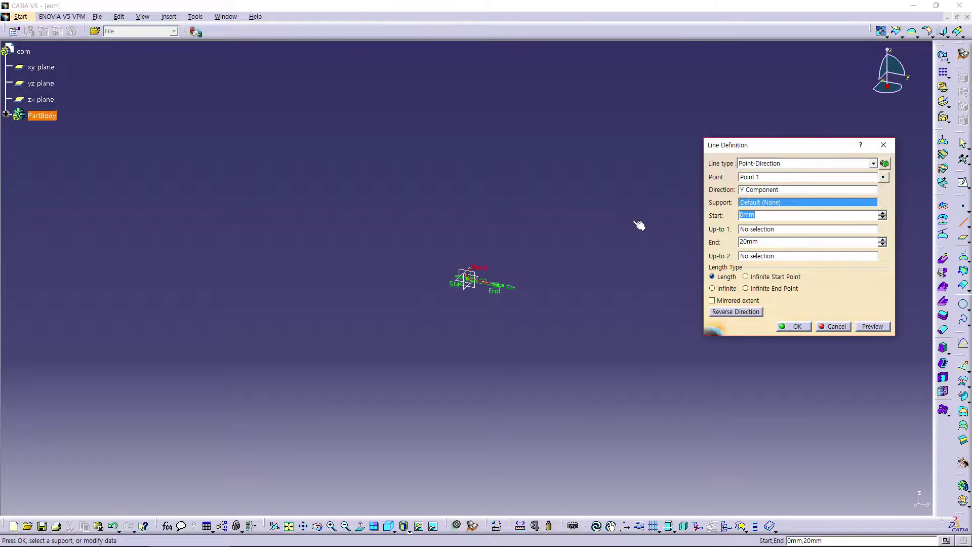
{"action": "left_click", "coordinate": [767, 241]}
{"action": "type", "text": "15"}
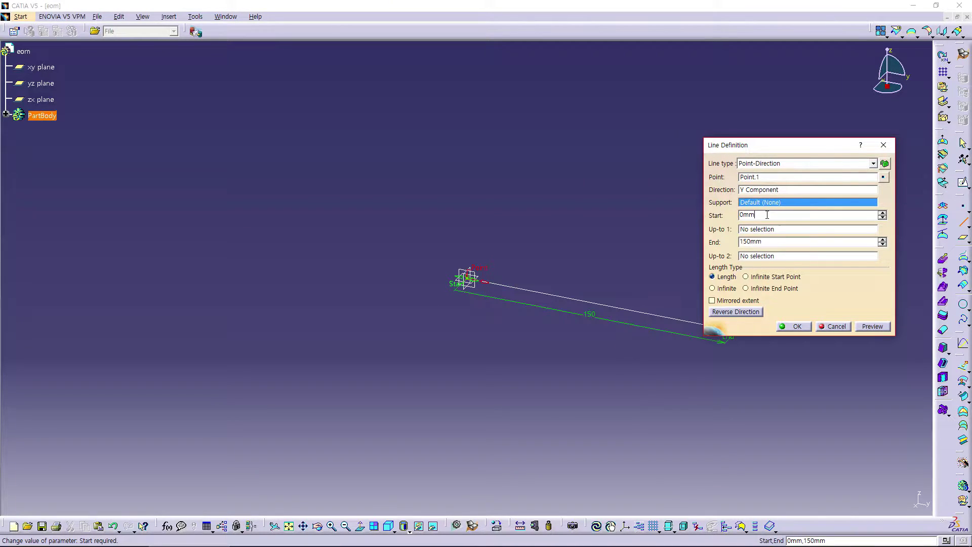
{"action": "mouse_move", "coordinate": [559, 415]}
{"action": "middle_mouse_down"}
{"action": "mouse_move", "coordinate": [558, 383]}
{"action": "mouse_move", "coordinate": [463, 439]}
{"action": "mouse_move", "coordinate": [527, 412]}
{"action": "middle_mouse_up"}
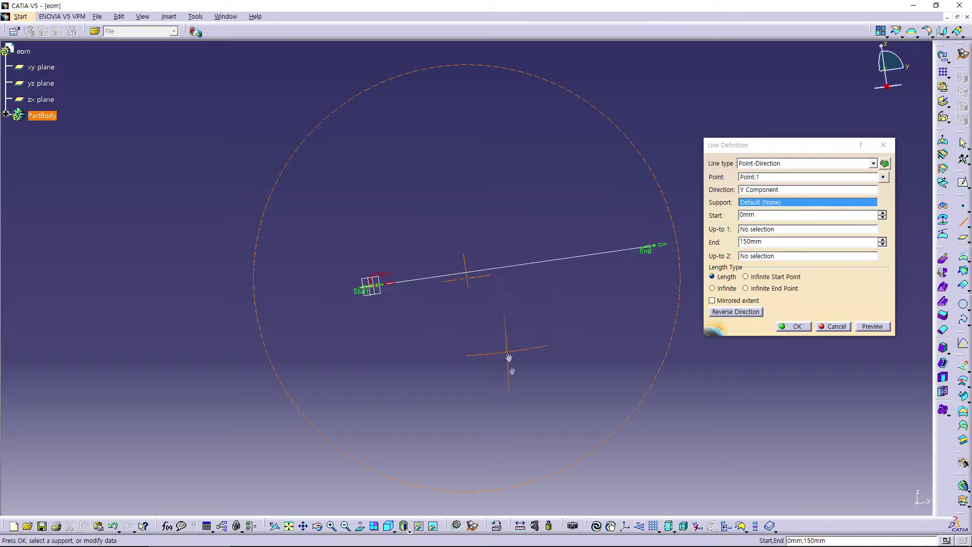
{"action": "left_click", "coordinate": [793, 326]}
{"action": "mouse_move", "coordinate": [482, 383]}
{"action": "middle_mouse_down"}
{"action": "mouse_move", "coordinate": [549, 348]}
{"action": "mouse_move", "coordinate": [543, 406]}
{"action": "middle_mouse_up"}
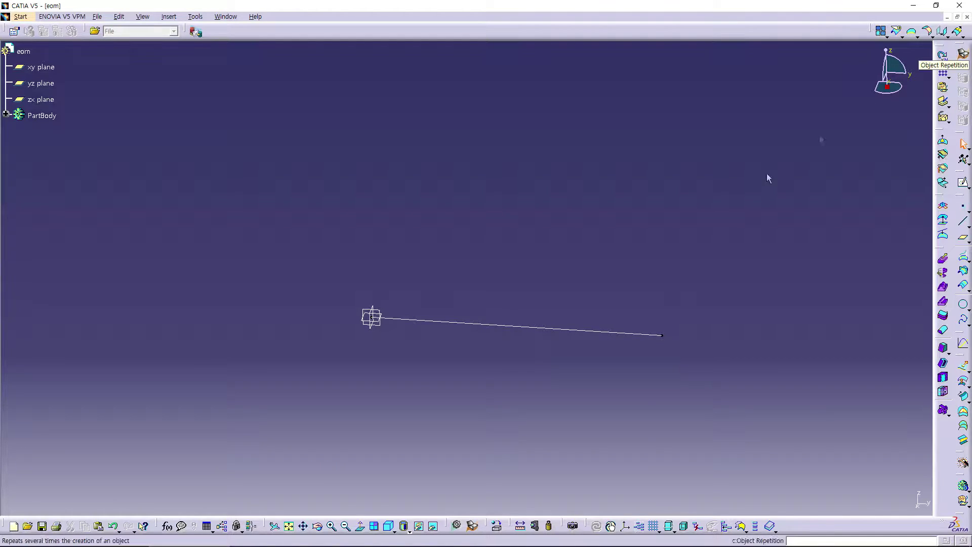
Rotate a copy of Line.1 by 45 degrees about the Z axis
{"action": "left_click", "coordinate": [581, 333]}
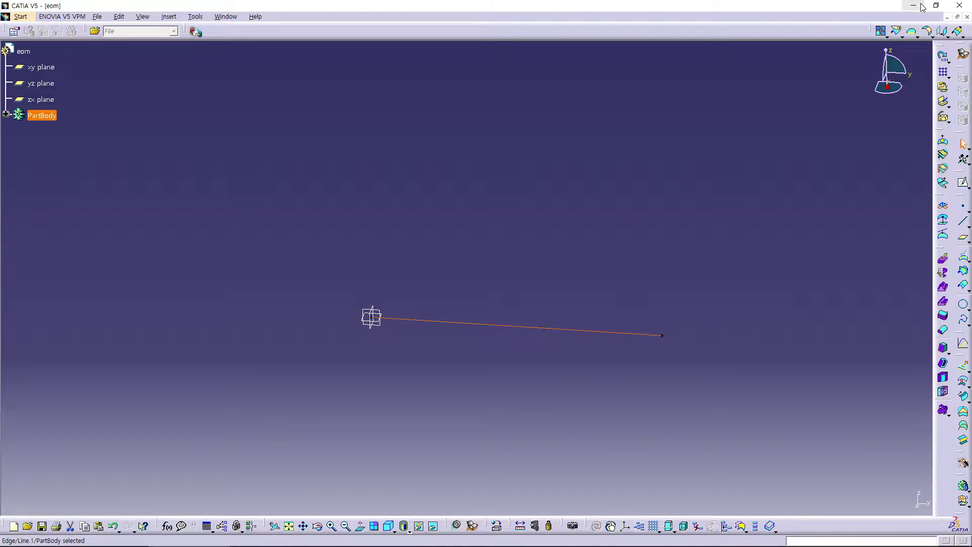
{"action": "left_click", "coordinate": [949, 35]}
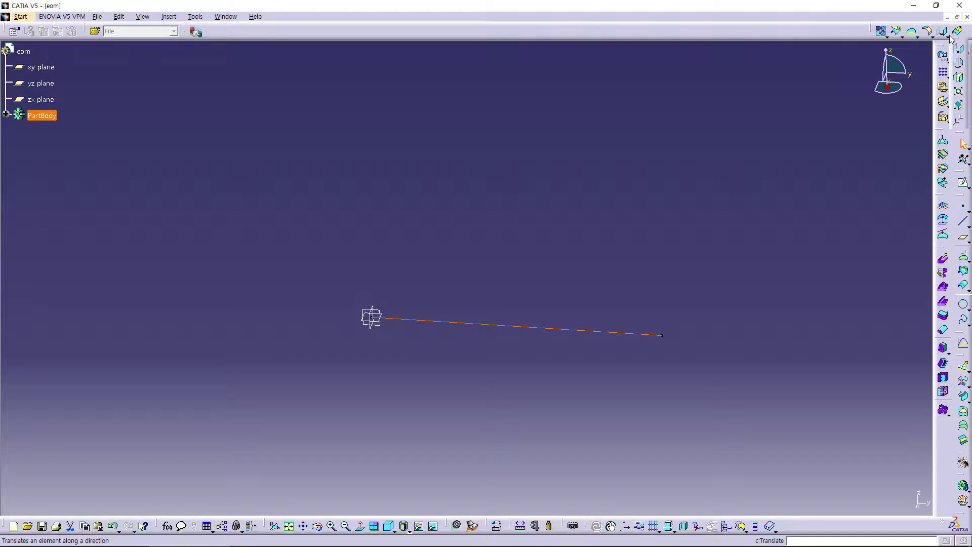
{"action": "left_click", "coordinate": [963, 65]}
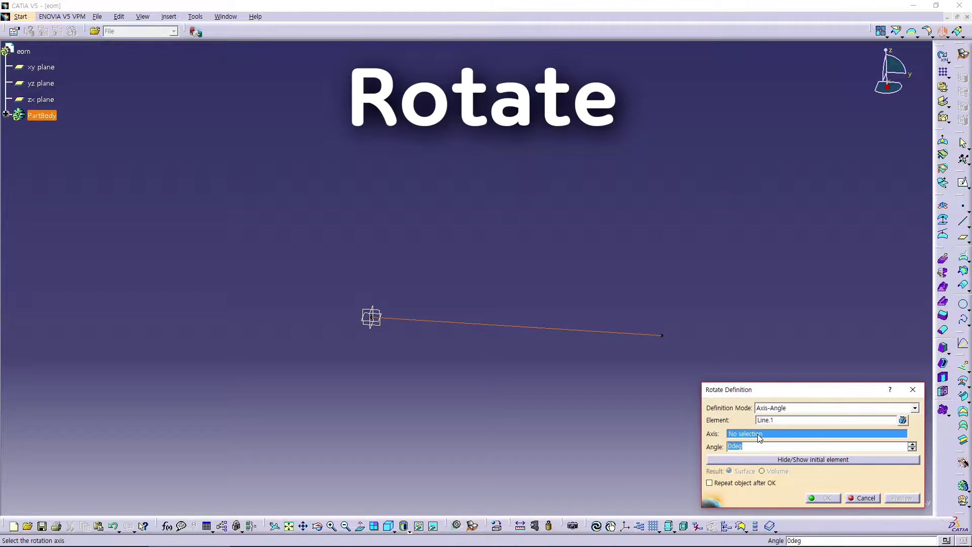
{"action": "right_click", "coordinate": [759, 438]}
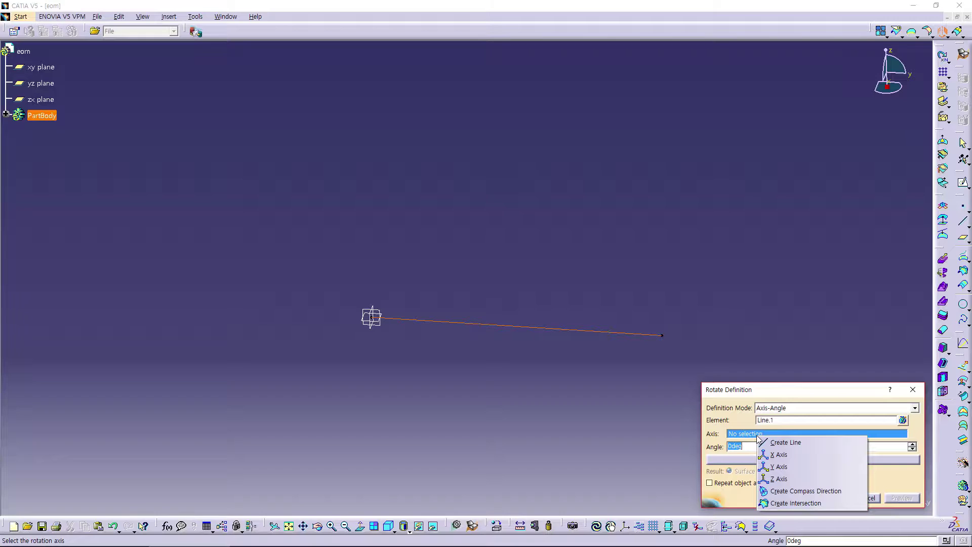
{"action": "left_click", "coordinate": [790, 480]}
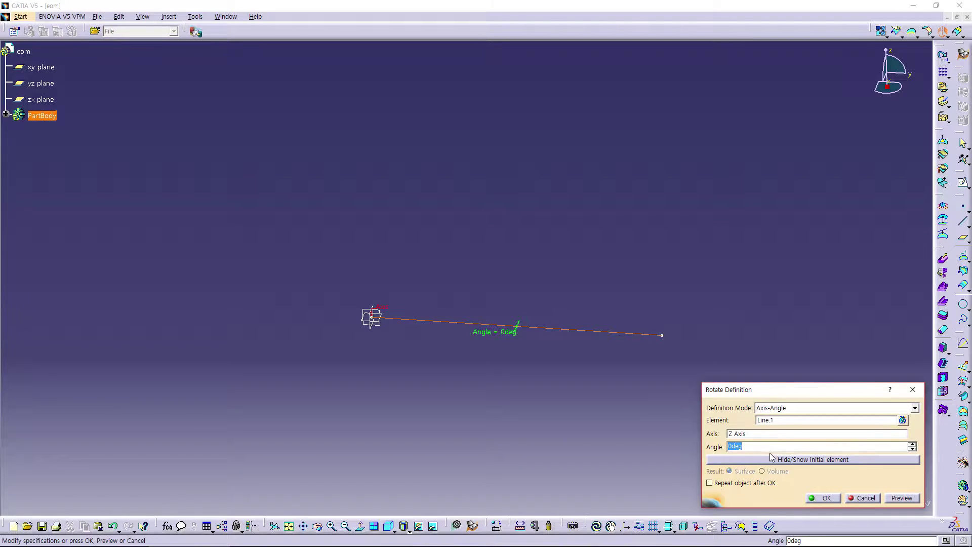
{"action": "type", "text": "45"}
{"action": "left_click", "coordinate": [777, 433]}
{"action": "middle_click_drag", "start_coordinate": [460, 336], "coordinate": [508, 369]}
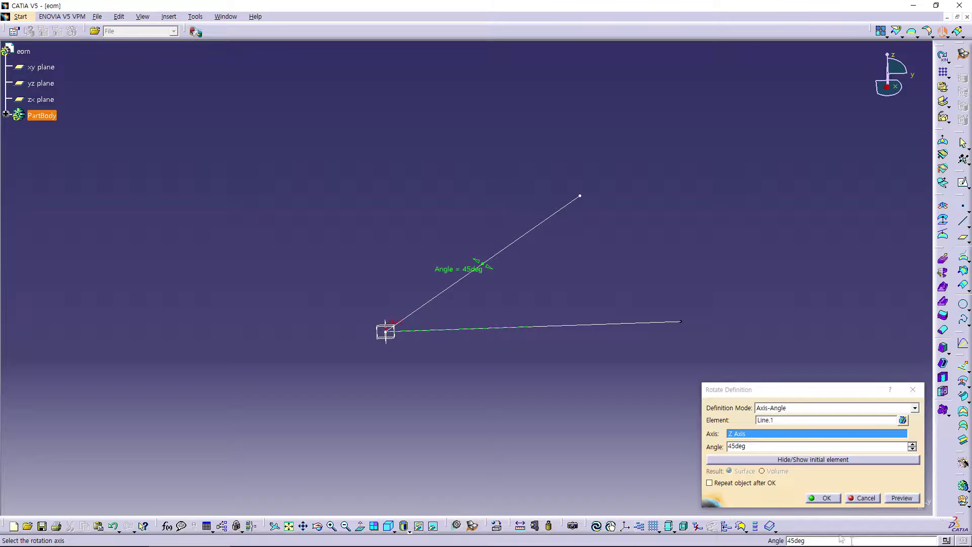
{"action": "left_click", "coordinate": [824, 498]}
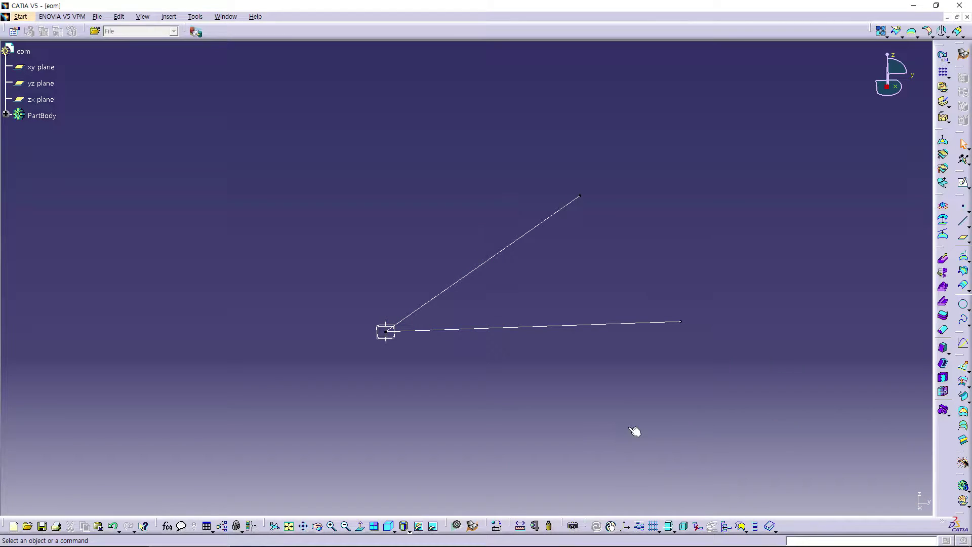
{"action": "left_click", "coordinate": [493, 267]}
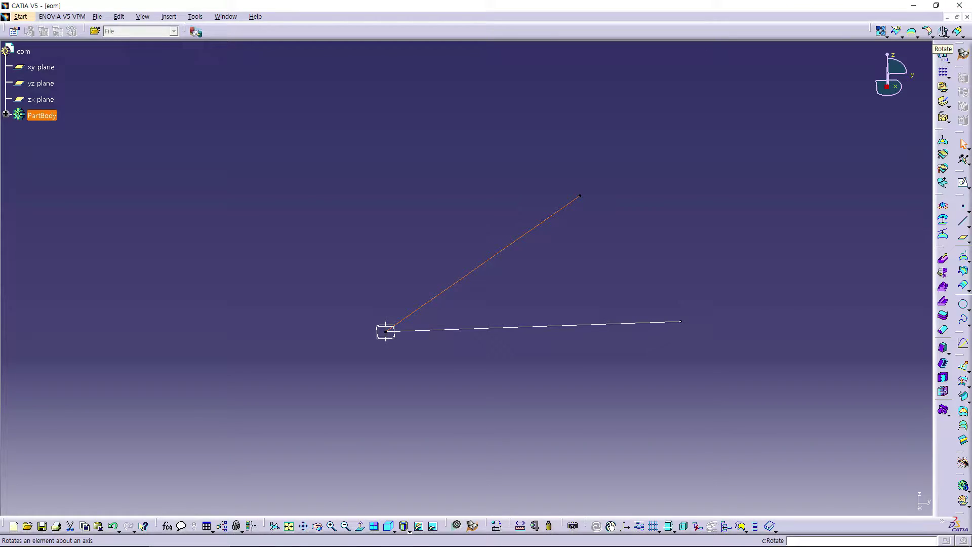
{"action": "left_click", "coordinate": [948, 35]}
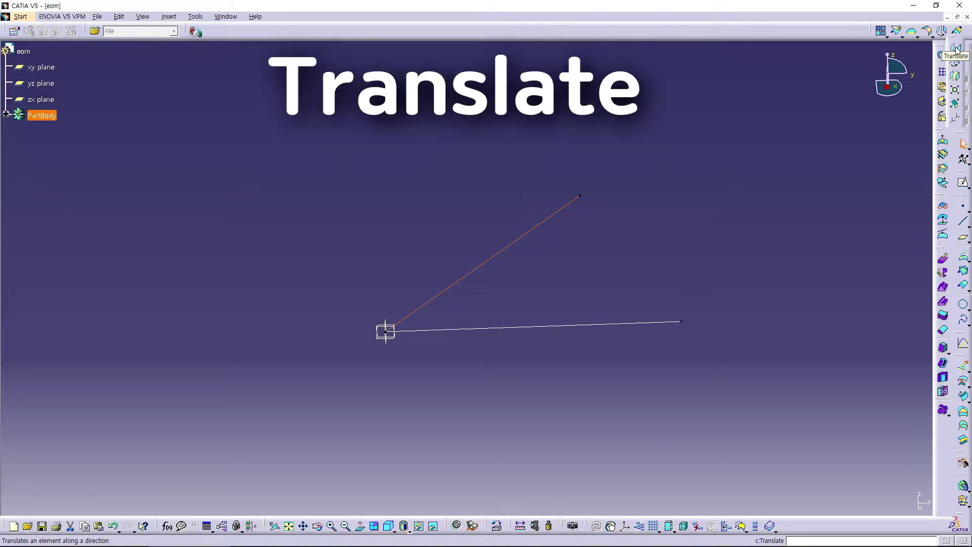
Translate a copy of Rotate.1 by 30 mm along the Z component
{"action": "left_click", "coordinate": [955, 48]}
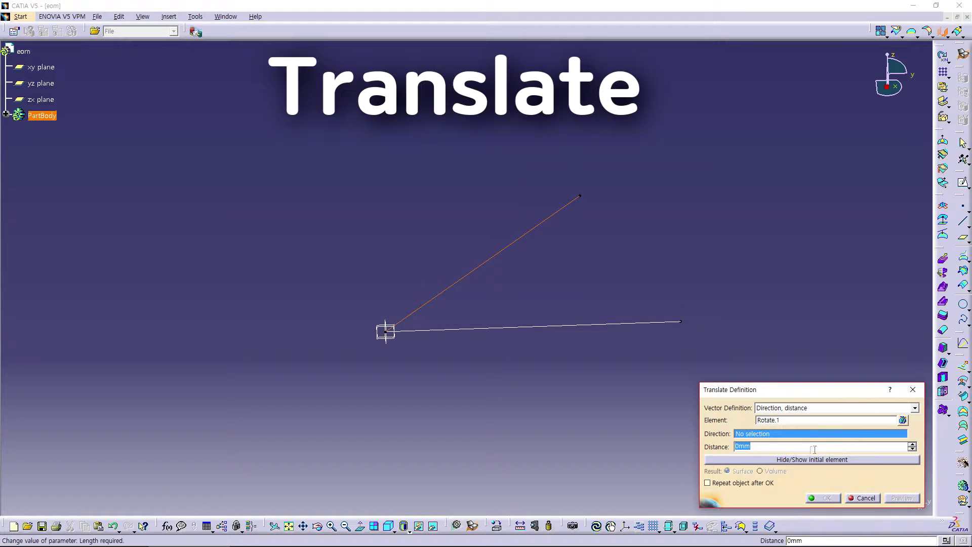
{"action": "right_click", "coordinate": [774, 437]}
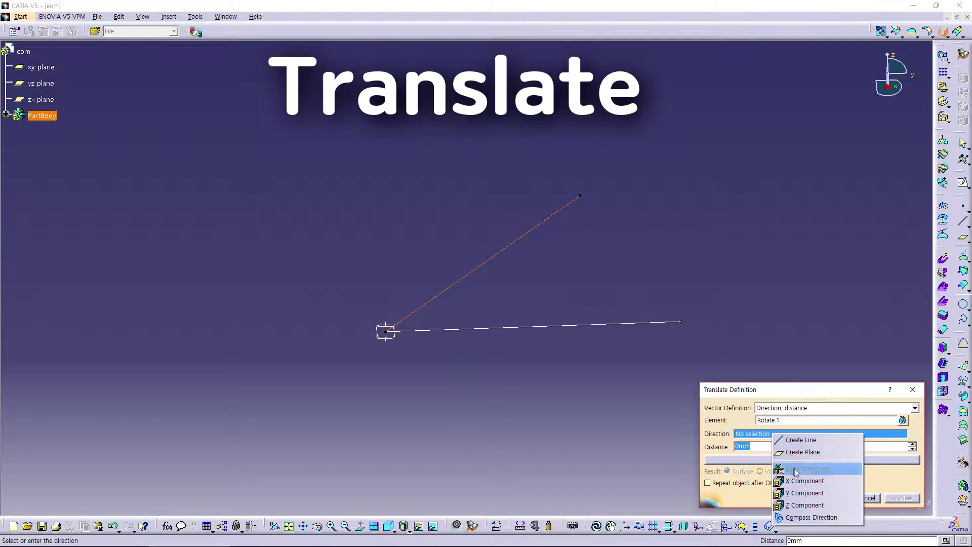
{"action": "left_click", "coordinate": [804, 506]}
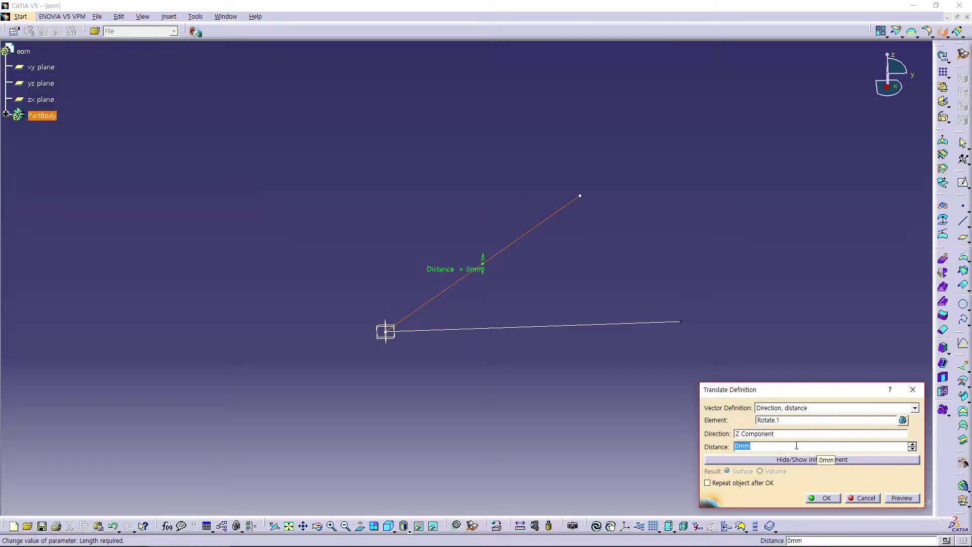
{"action": "type", "text": "30"}
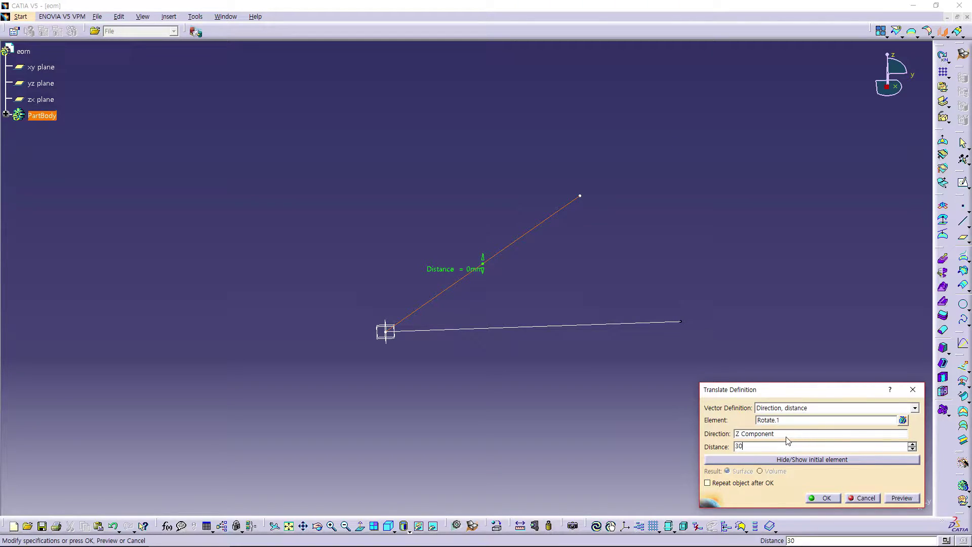
{"action": "left_click", "coordinate": [778, 432]}
{"action": "mouse_move", "coordinate": [445, 363]}
{"action": "middle_mouse_down"}
{"action": "mouse_move", "coordinate": [510, 451]}
{"action": "mouse_move", "coordinate": [484, 434]}
{"action": "middle_mouse_up"}
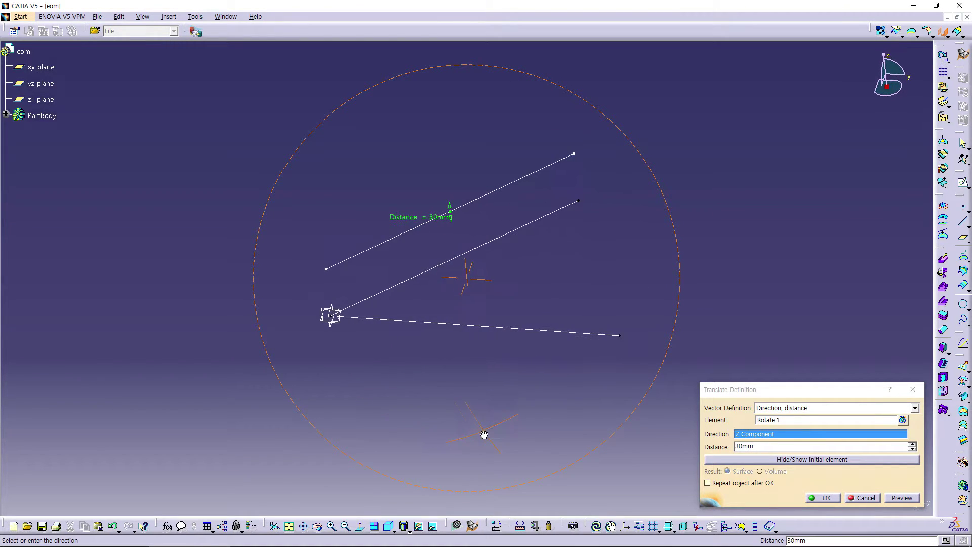
{"action": "left_click", "coordinate": [823, 499]}
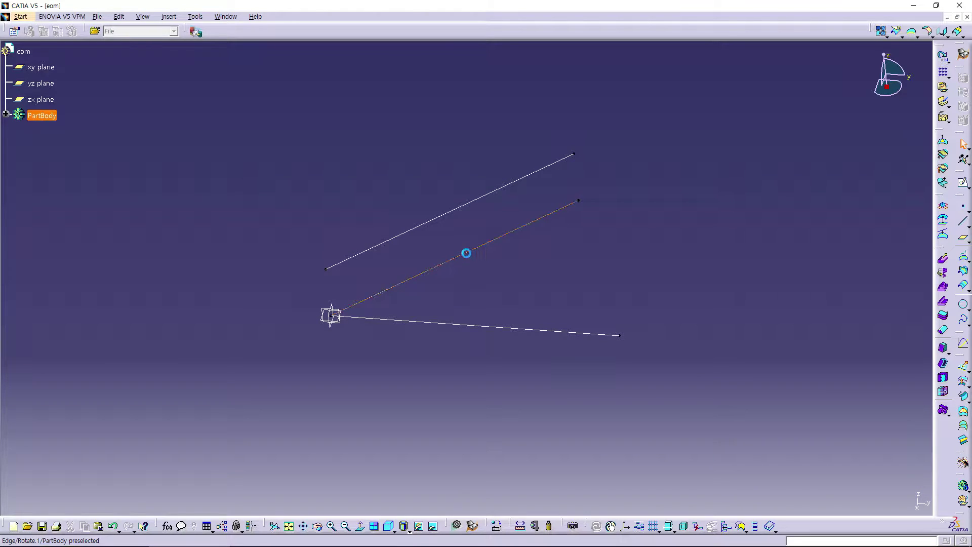
{"action": "right_click", "coordinate": [467, 253]}
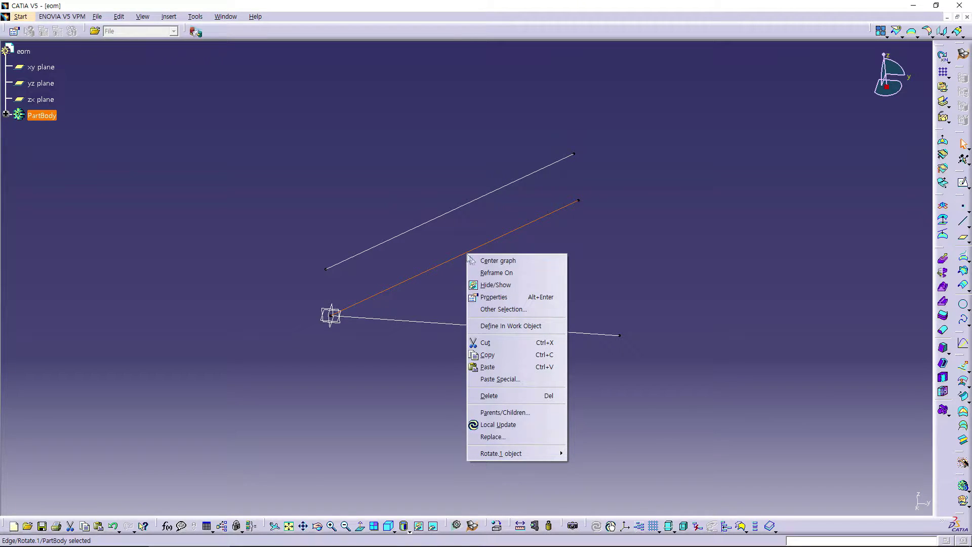
Hide the middle rotated line, Rotate.1
{"action": "left_click", "coordinate": [497, 287]}
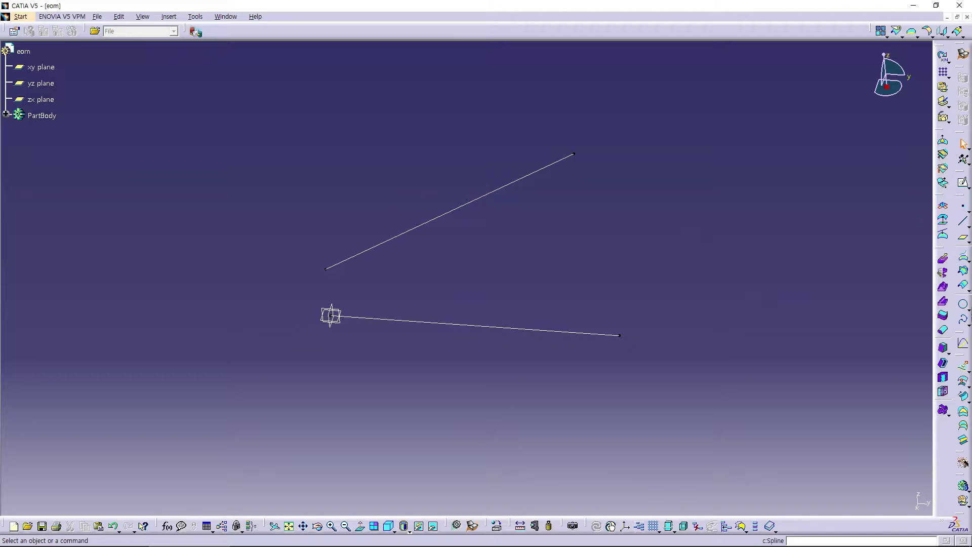
{"action": "left_click", "coordinate": [967, 324]}
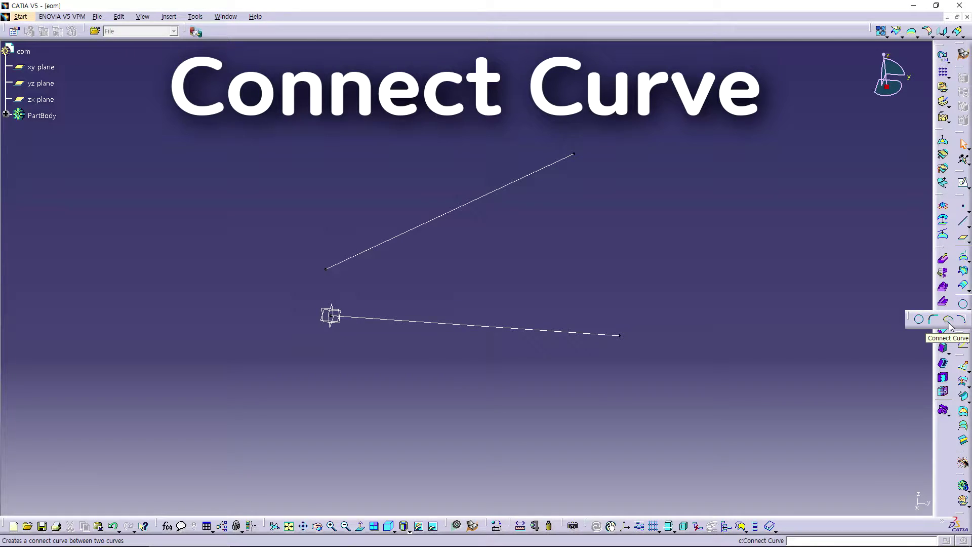
Connect the outer ends of the upper and lower lines, reversing the second direction
{"action": "left_click", "coordinate": [950, 322]}
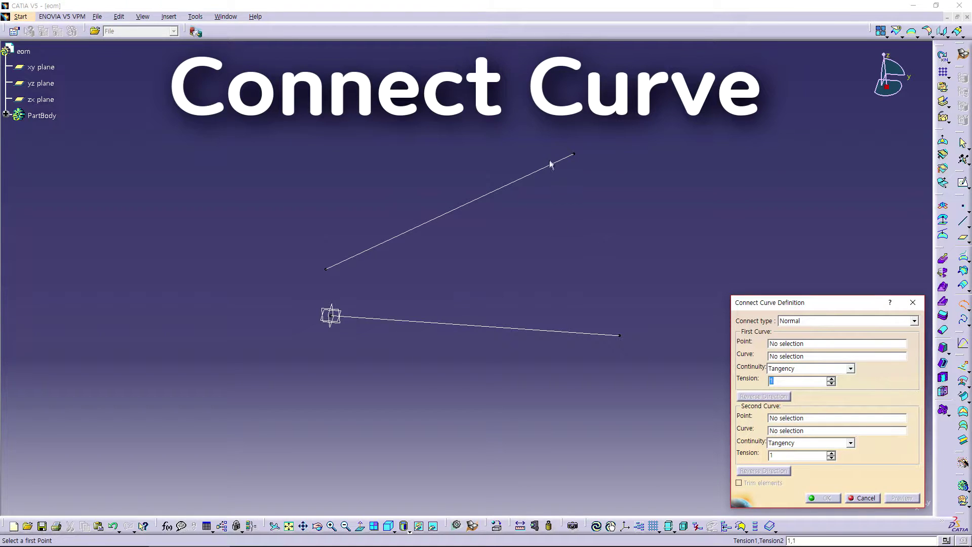
{"action": "left_click", "coordinate": [578, 159]}
{"action": "left_click", "coordinate": [627, 339]}
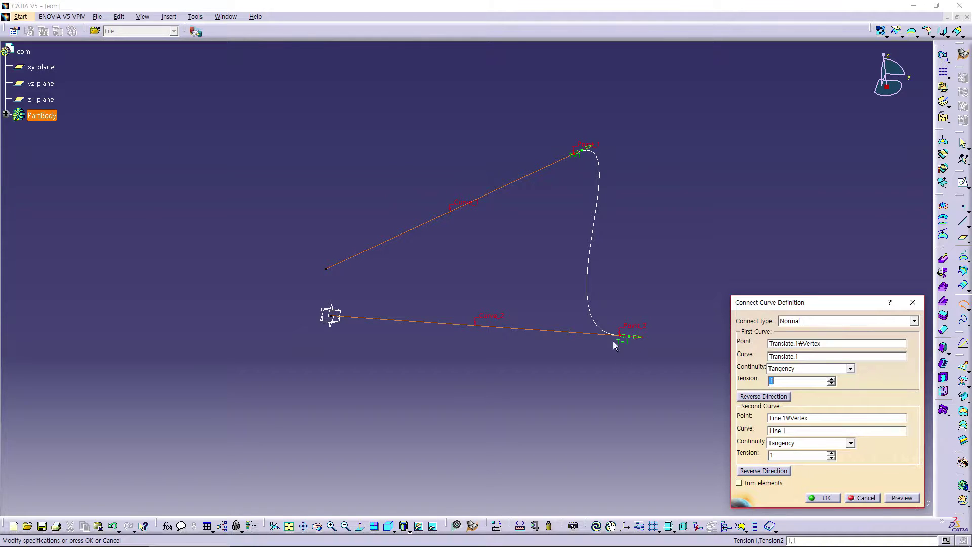
{"action": "left_click", "coordinate": [758, 471]}
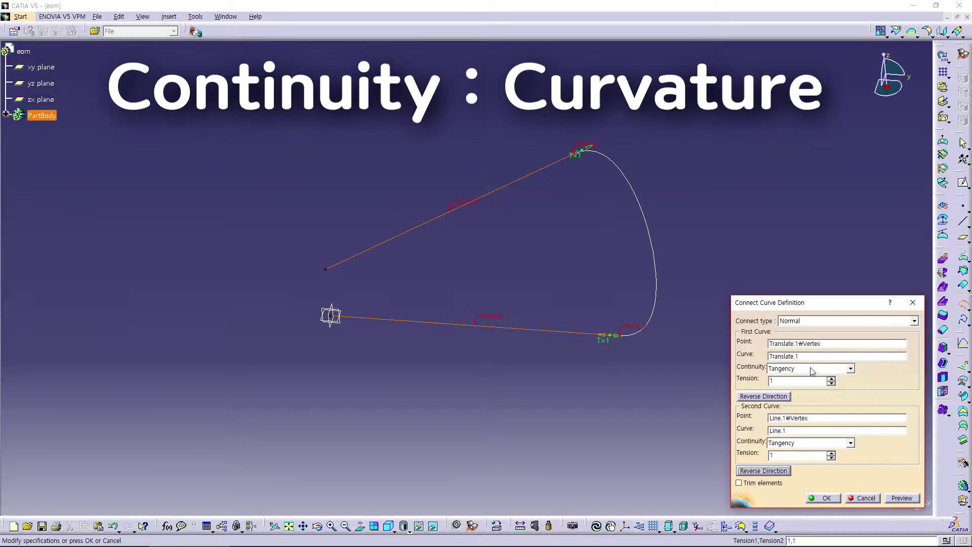
Give the connect curve Curvature continuity and tension 1.5 at both ends
{"action": "left_click", "coordinate": [812, 369]}
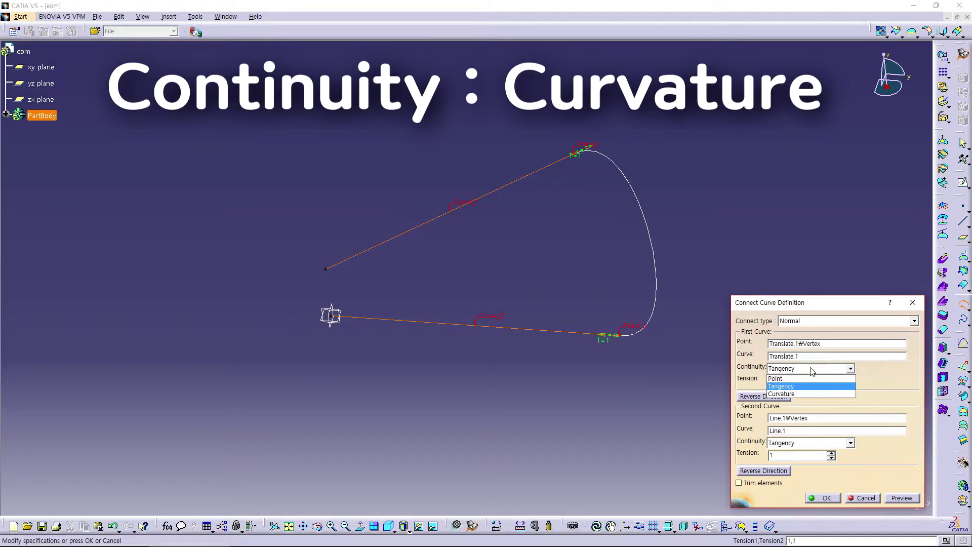
{"action": "left_click", "coordinate": [792, 394]}
{"action": "left_click", "coordinate": [823, 443]}
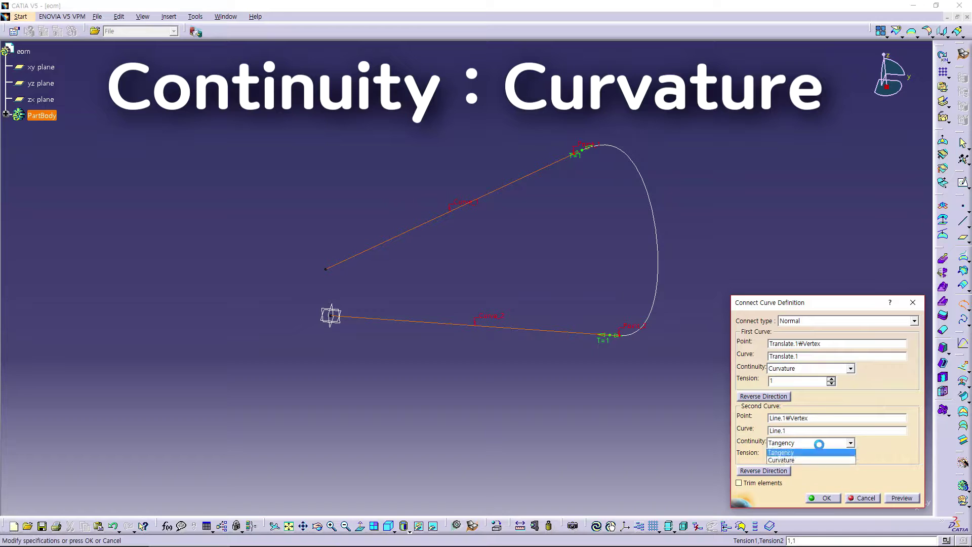
{"action": "left_click", "coordinate": [793, 467]}
{"action": "left_click", "coordinate": [794, 381]}
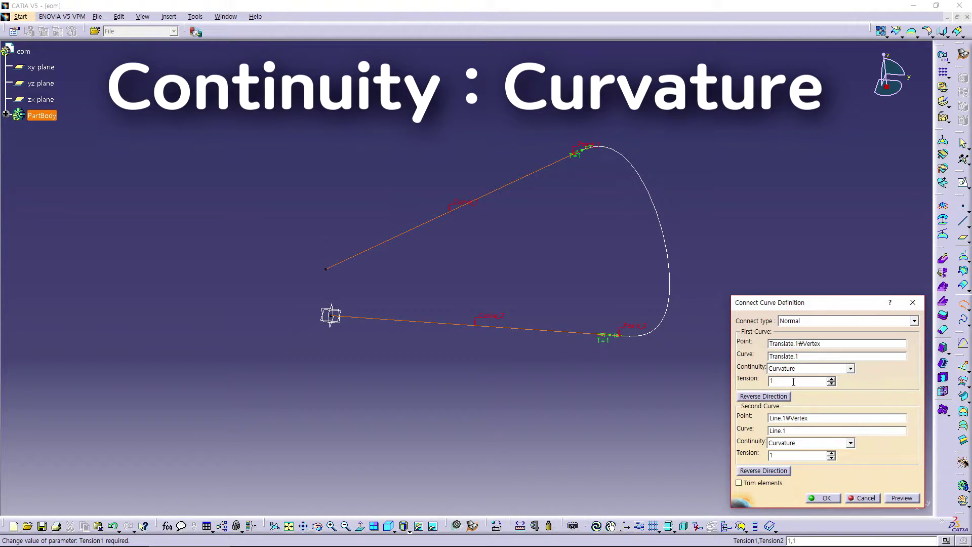
{"action": "key", "text": "Up"}
{"action": "key", "text": "Up"}
{"action": "key", "text": "Up"}
{"action": "key", "text": "Up"}
{"action": "key", "text": "Up"}
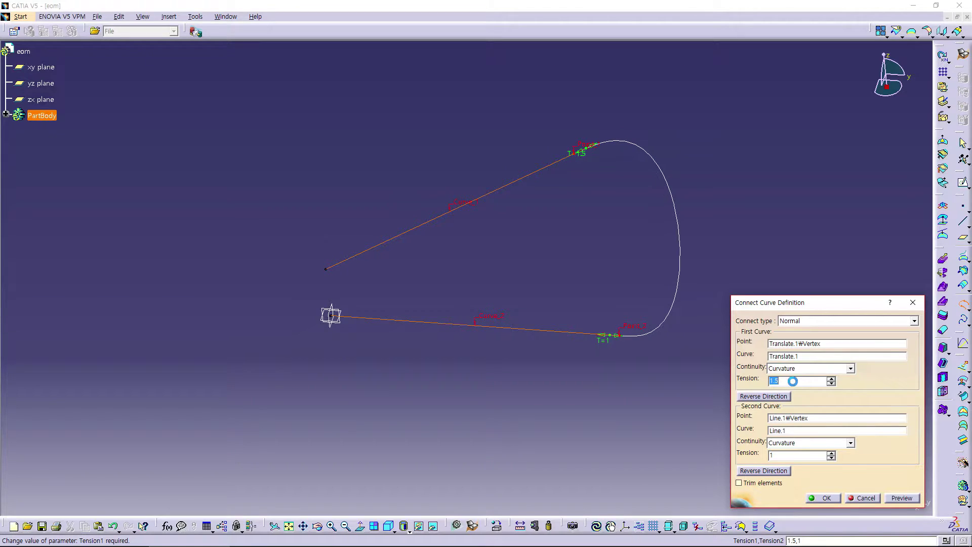
{"action": "left_click", "coordinate": [794, 455]}
{"action": "key", "text": "Up"}
{"action": "key", "text": "Up"}
{"action": "key", "text": "Up"}
{"action": "key", "text": "Up"}
{"action": "key", "text": "Up"}
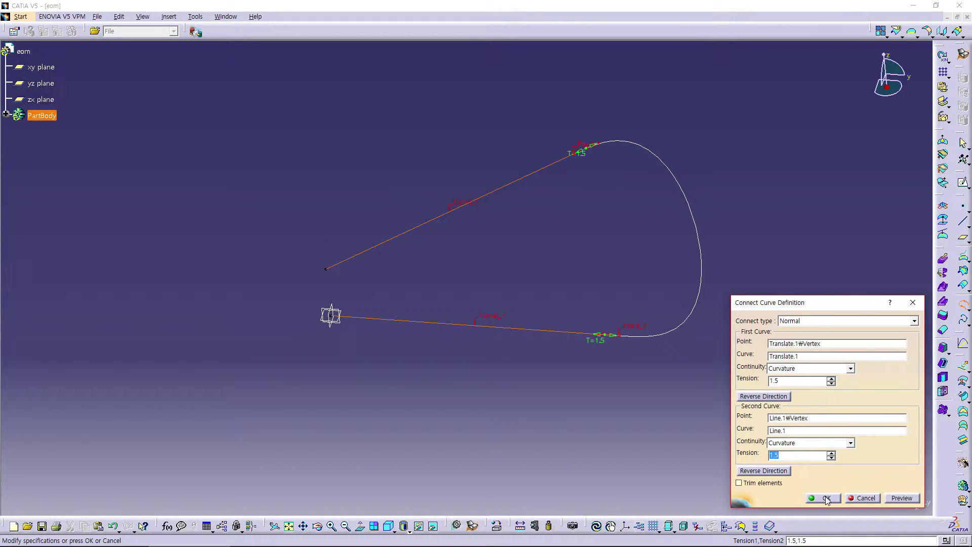
{"action": "left_click", "coordinate": [828, 496]}
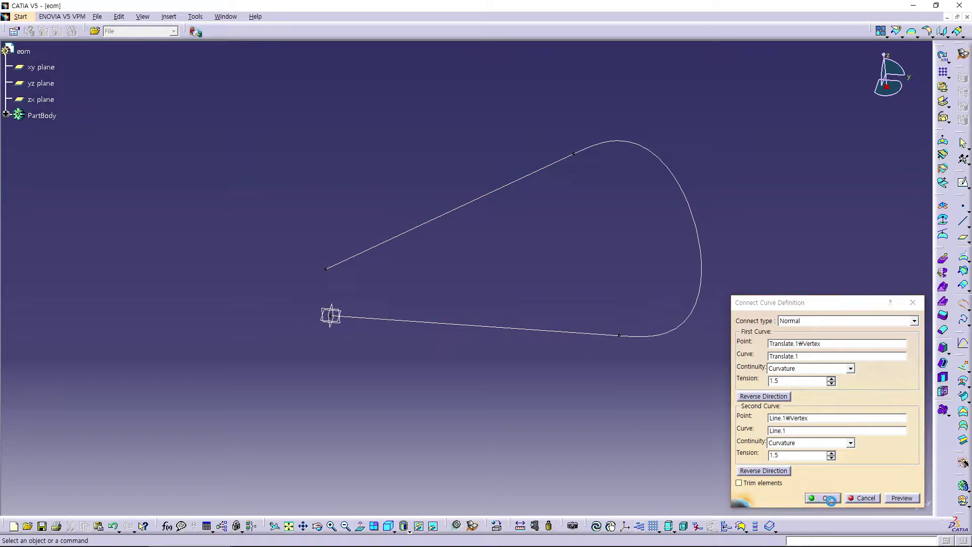
Draw a Point-Point line joining the inner ends of Translate.1 and Line.1
{"action": "mouse_move", "coordinate": [491, 400]}
{"action": "middle_mouse_down"}
{"action": "mouse_move", "coordinate": [534, 329]}
{"action": "mouse_move", "coordinate": [623, 317]}
{"action": "mouse_move", "coordinate": [561, 323]}
{"action": "mouse_move", "coordinate": [574, 320]}
{"action": "middle_mouse_up"}
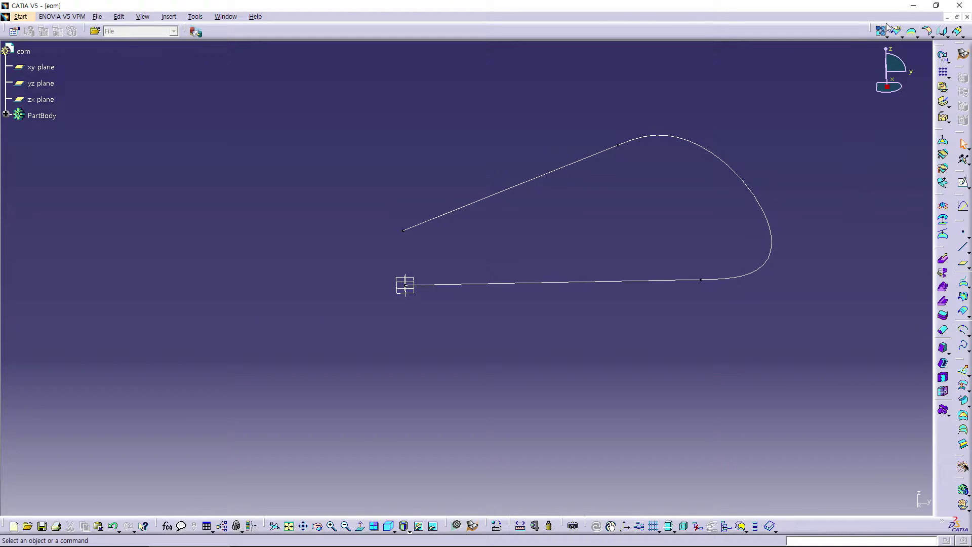
{"action": "left_click", "coordinate": [964, 251]}
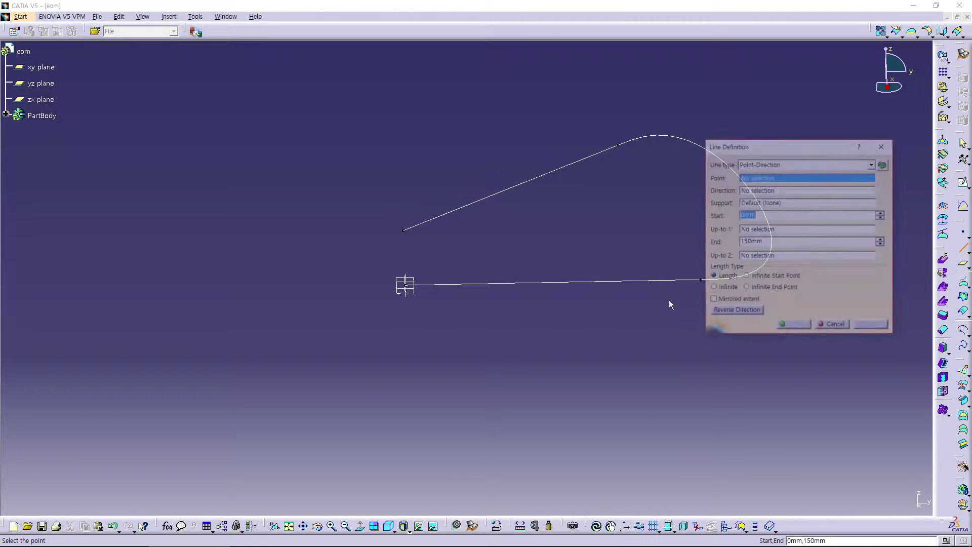
{"action": "left_click", "coordinate": [405, 231]}
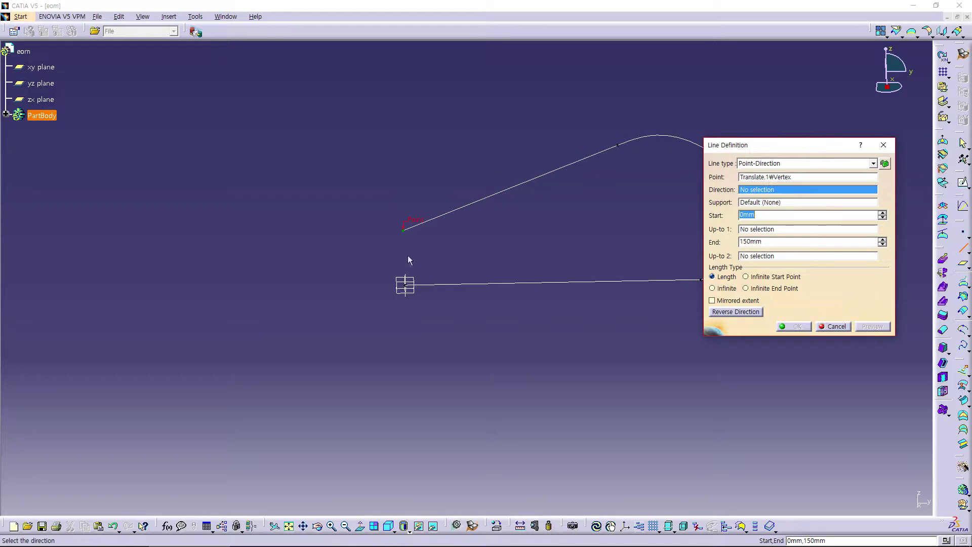
{"action": "middle_click_drag", "start_coordinate": [439, 355], "coordinate": [379, 339]}
{"action": "left_click", "coordinate": [391, 276]}
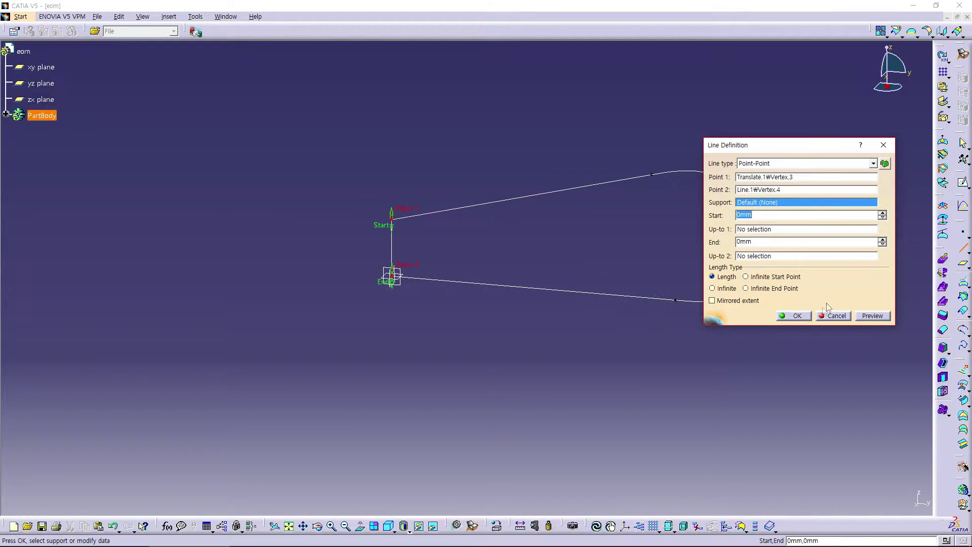
{"action": "left_click", "coordinate": [796, 316]}
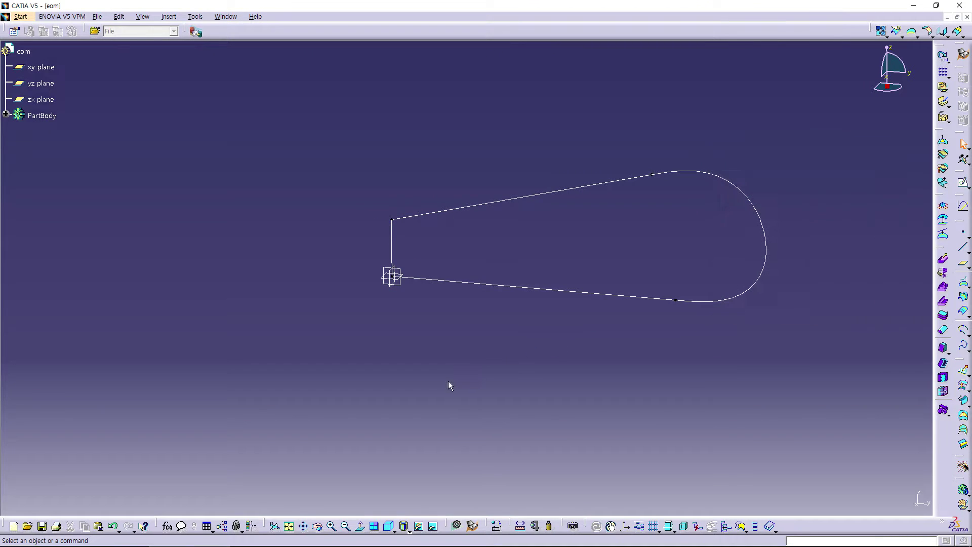
{"action": "middle_click_drag", "start_coordinate": [438, 376], "coordinate": [446, 401]}
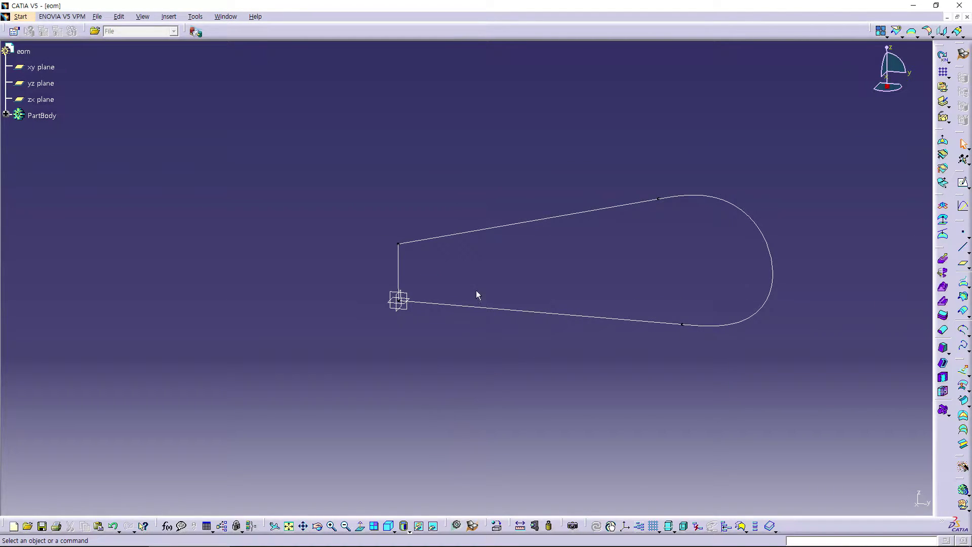
Fill the boundary of Translate.1, Line.2, Line.1 and Connect.1 with a surface
{"action": "left_click", "coordinate": [963, 417]}
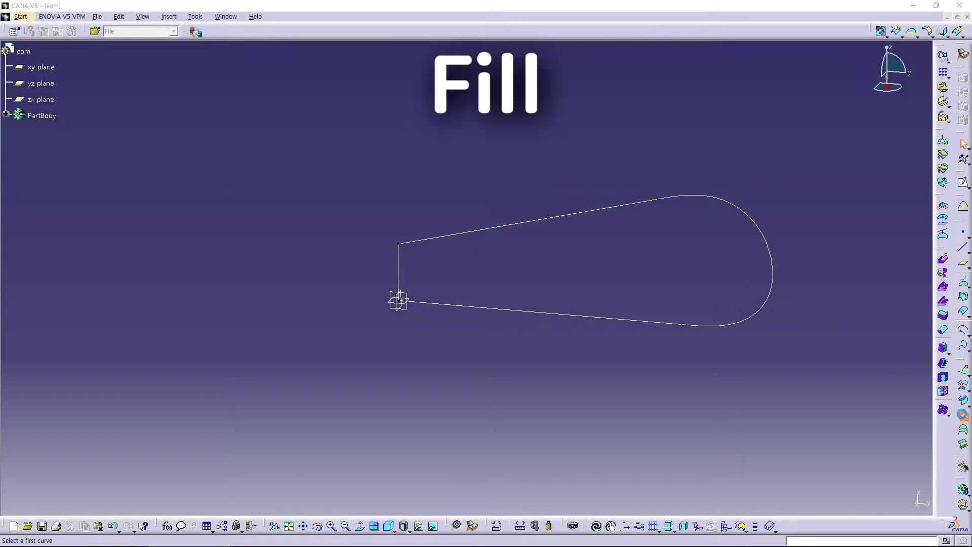
{"action": "left_click", "coordinate": [446, 237]}
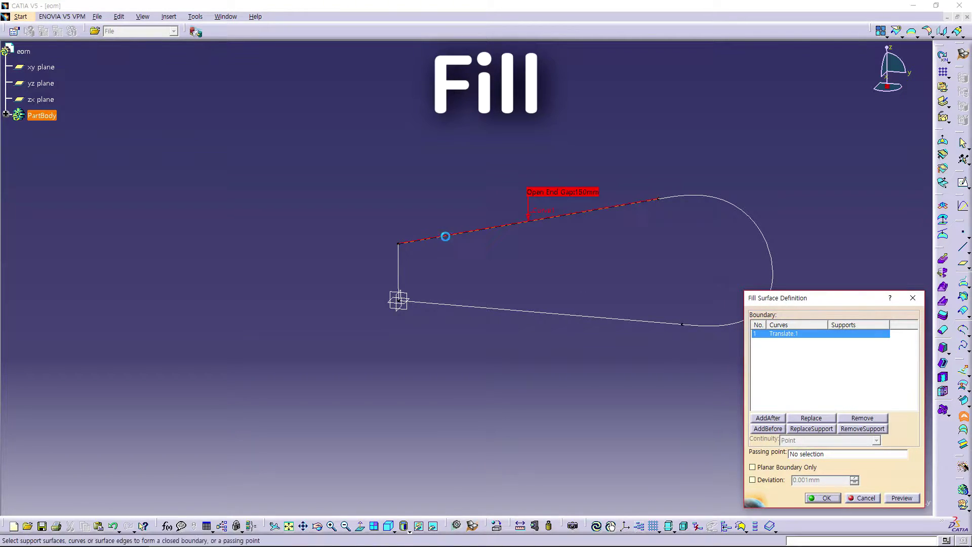
{"action": "left_click", "coordinate": [399, 268]}
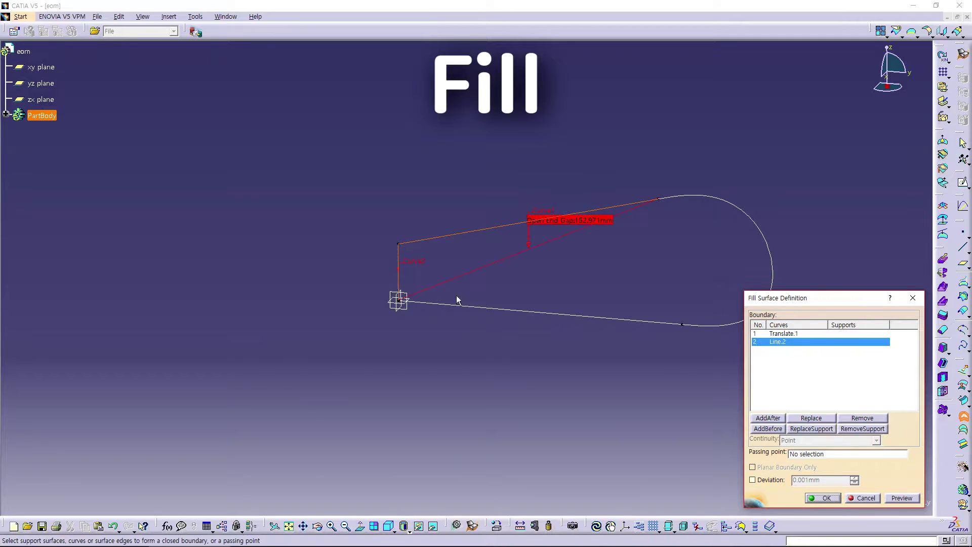
{"action": "left_click", "coordinate": [497, 312]}
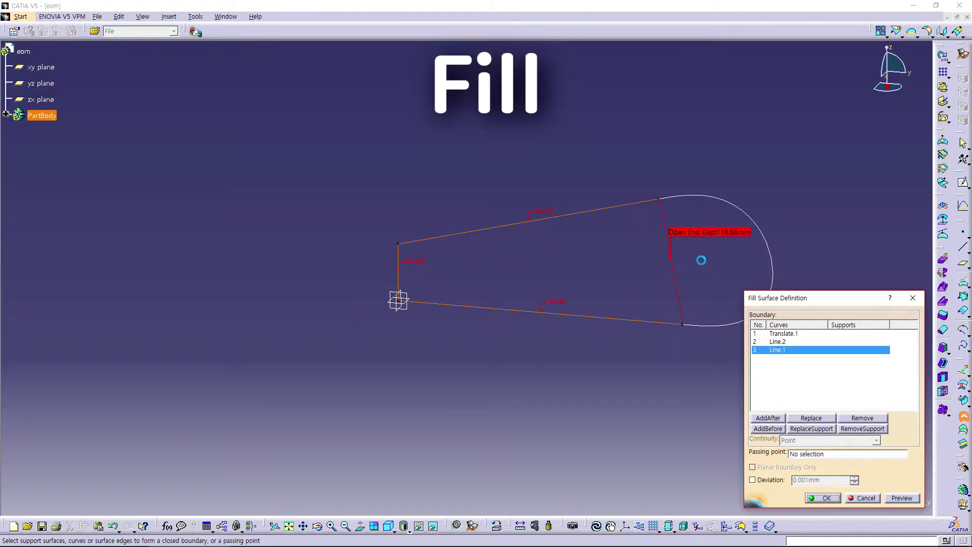
{"action": "left_click", "coordinate": [773, 251]}
{"action": "left_click", "coordinate": [835, 499]}
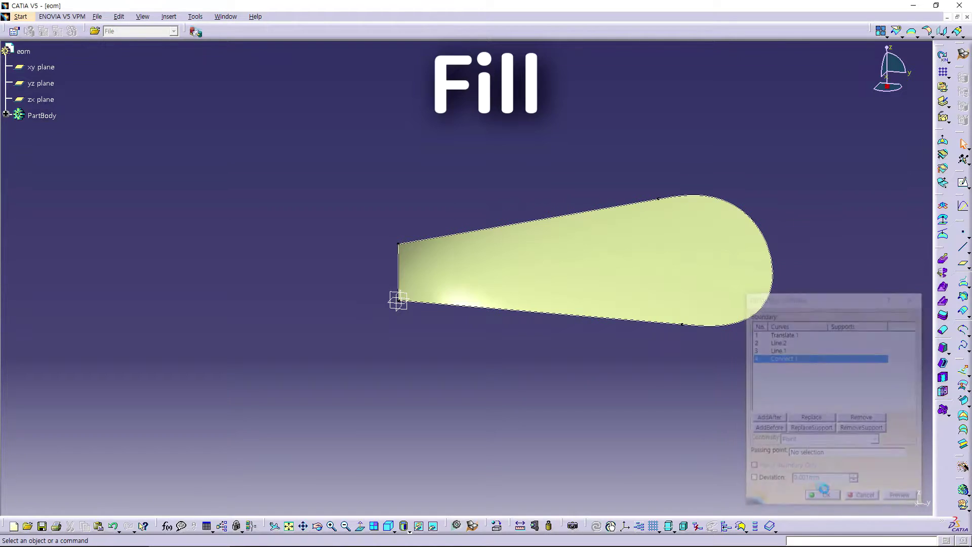
{"action": "mouse_move", "coordinate": [545, 408]}
{"action": "middle_mouse_down"}
{"action": "mouse_move", "coordinate": [667, 364]}
{"action": "mouse_move", "coordinate": [499, 391]}
{"action": "mouse_move", "coordinate": [536, 395]}
{"action": "mouse_move", "coordinate": [530, 402]}
{"action": "middle_mouse_up"}
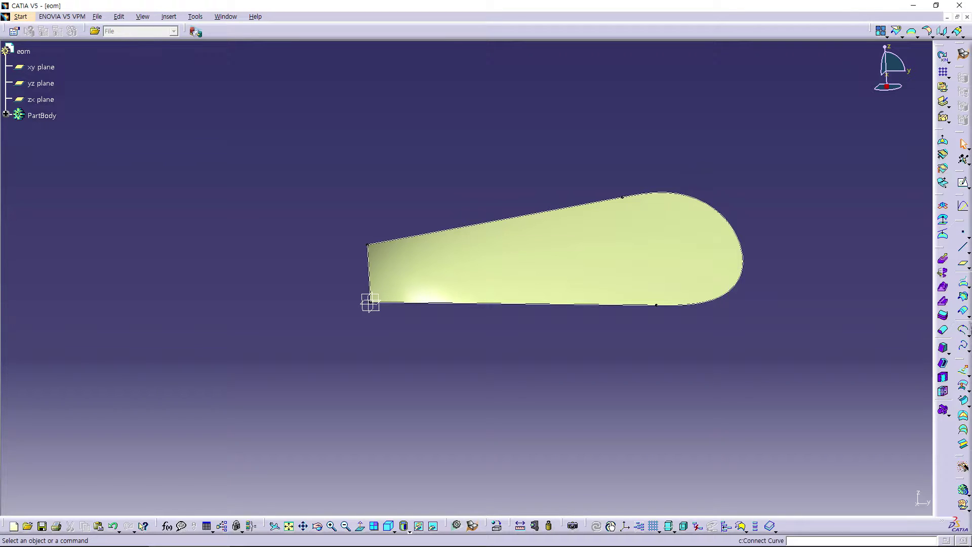
Begin a circle centred on a new origin point, supported on the XY plane
{"action": "left_click", "coordinate": [965, 332]}
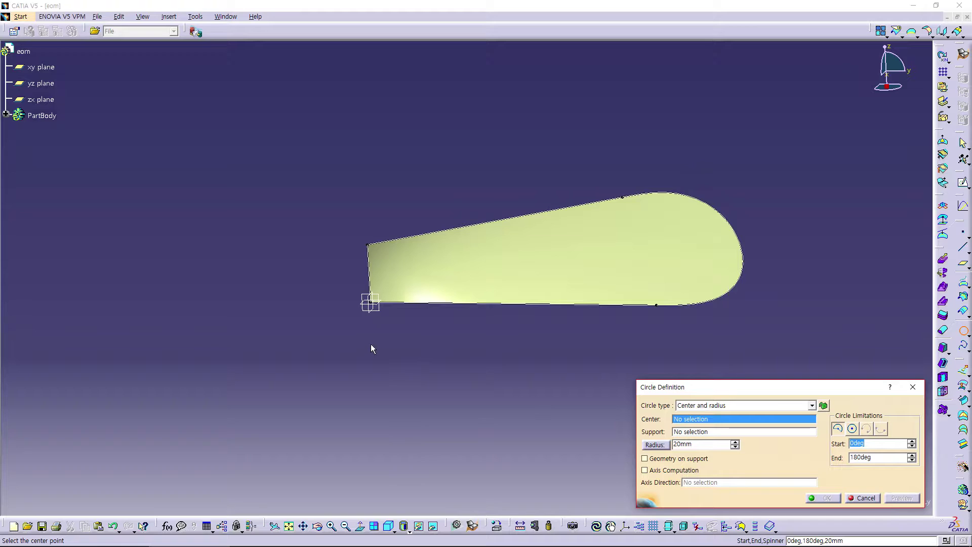
{"action": "right_click", "coordinate": [756, 419]}
{"action": "left_click", "coordinate": [775, 426]}
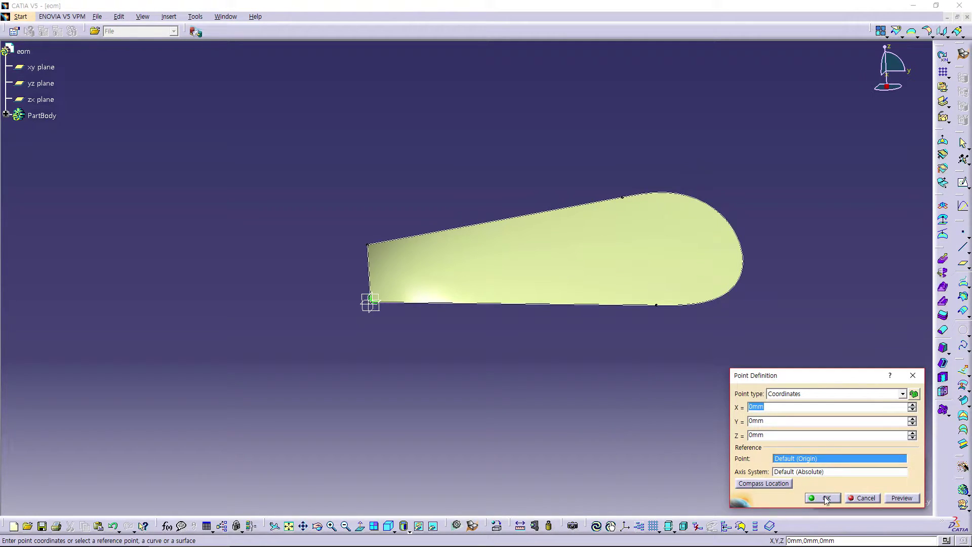
{"action": "left_click", "coordinate": [827, 499]}
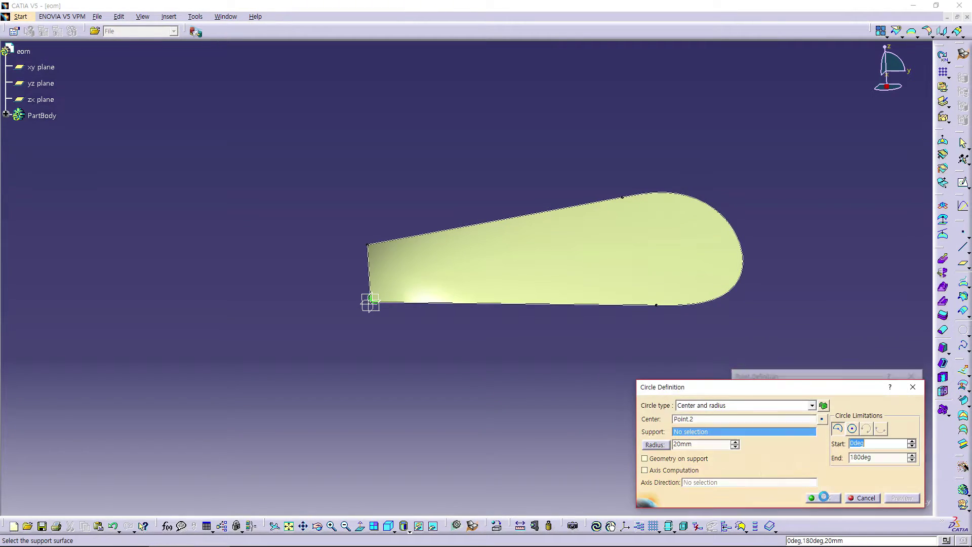
{"action": "right_click", "coordinate": [701, 433]}
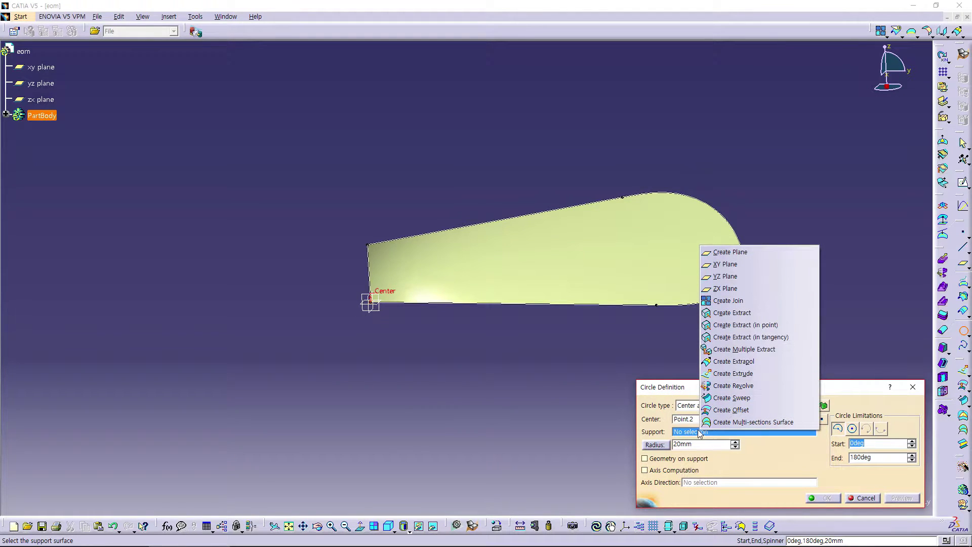
{"action": "left_click", "coordinate": [735, 265]}
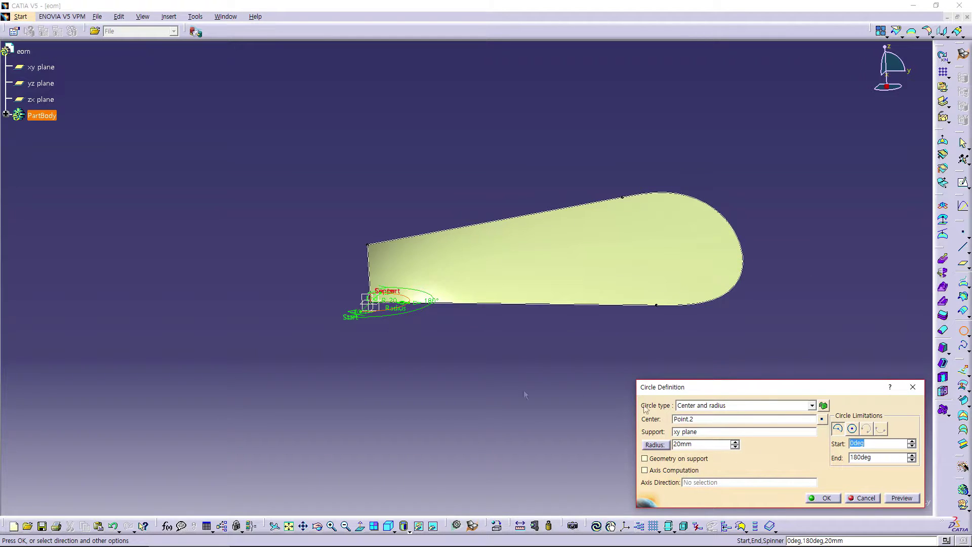
Make the circle a whole circle with a 30 mm radius
{"action": "left_click", "coordinate": [856, 430]}
{"action": "mouse_move", "coordinate": [326, 363]}
{"action": "middle_mouse_down"}
{"action": "mouse_move", "coordinate": [302, 471]}
{"action": "mouse_move", "coordinate": [343, 445]}
{"action": "middle_mouse_up"}
{"action": "double_click", "coordinate": [698, 444]}
{"action": "type", "text": "30"}
{"action": "left_click", "coordinate": [698, 432]}
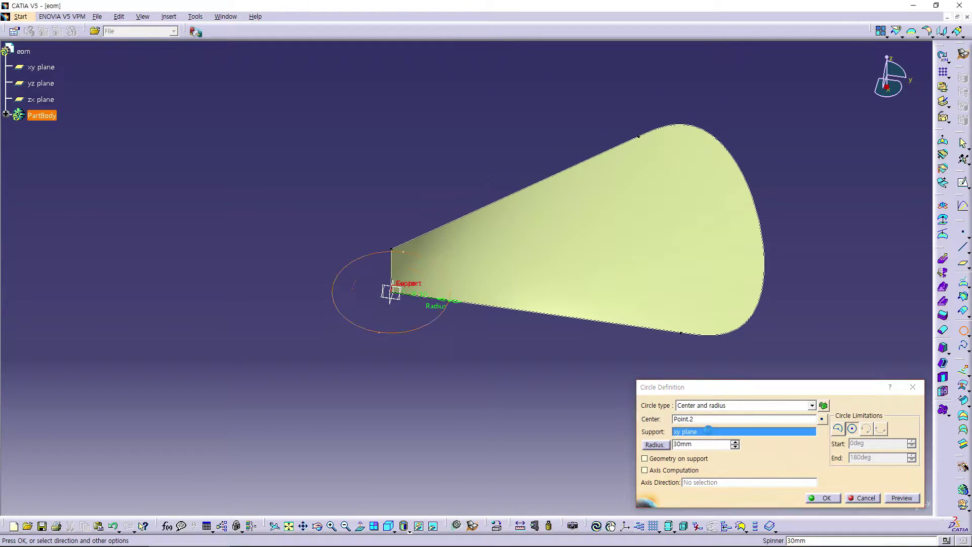
{"action": "middle_click_drag", "start_coordinate": [469, 450], "coordinate": [496, 384]}
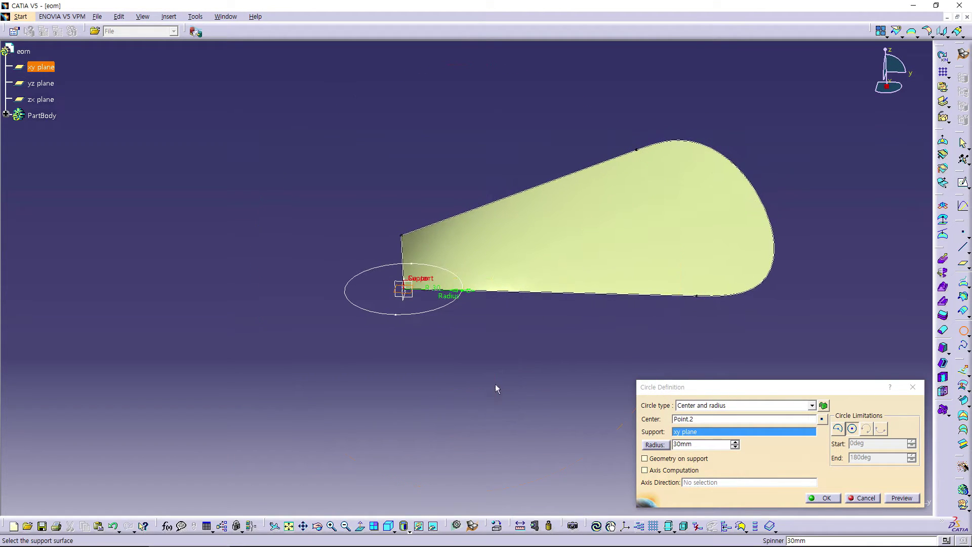
{"action": "left_click", "coordinate": [816, 497]}
{"action": "mouse_move", "coordinate": [439, 396]}
{"action": "middle_mouse_down"}
{"action": "mouse_move", "coordinate": [435, 417]}
{"action": "mouse_move", "coordinate": [418, 425]}
{"action": "middle_mouse_up"}
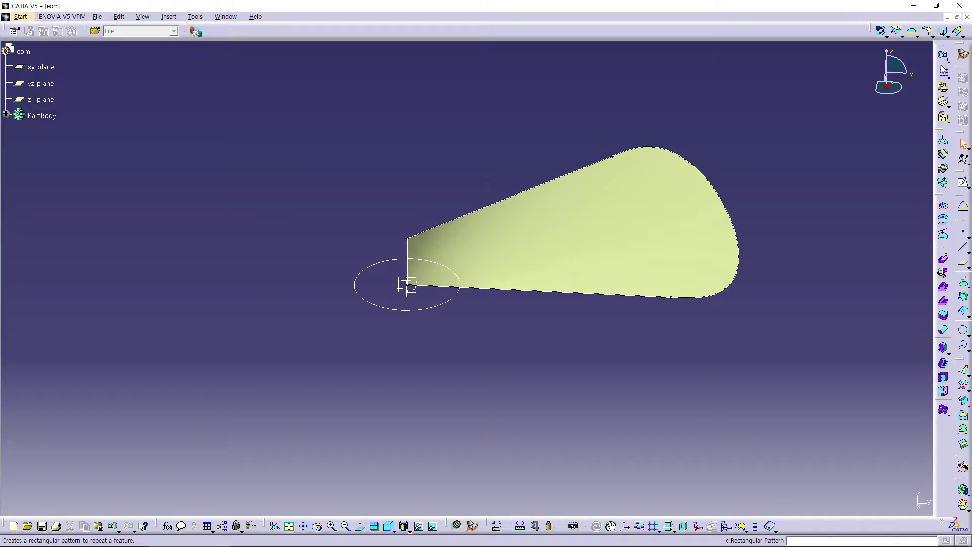
Switch to Part Design and insert Body.2 as the working body
{"action": "left_click", "coordinate": [967, 58]}
{"action": "left_click", "coordinate": [773, 459]}
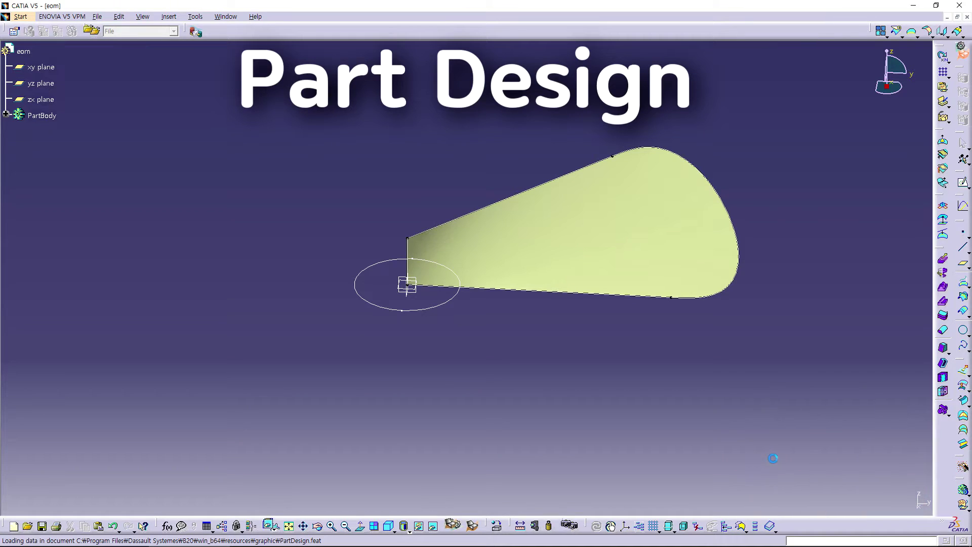
{"action": "middle_click_drag", "start_coordinate": [602, 370], "coordinate": [573, 360]}
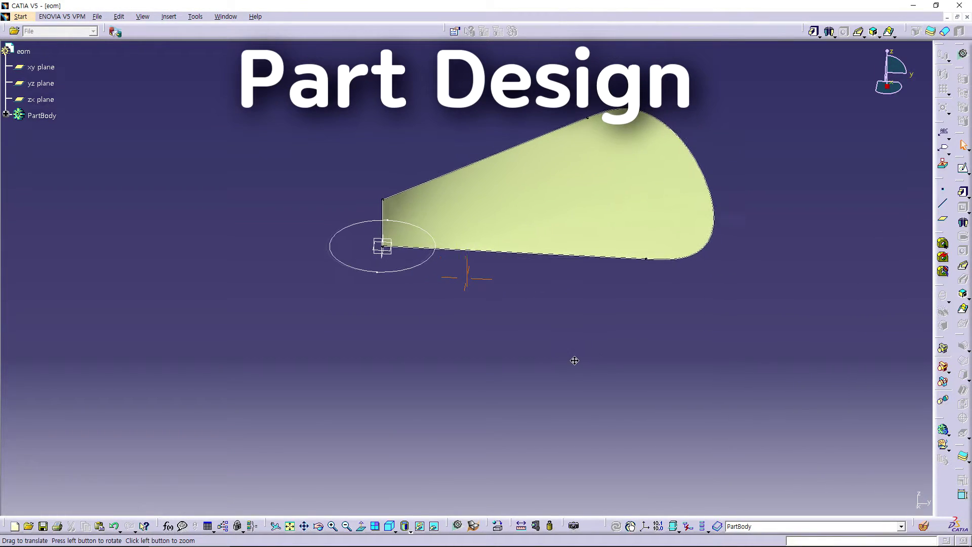
{"action": "left_click", "coordinate": [6, 115]}
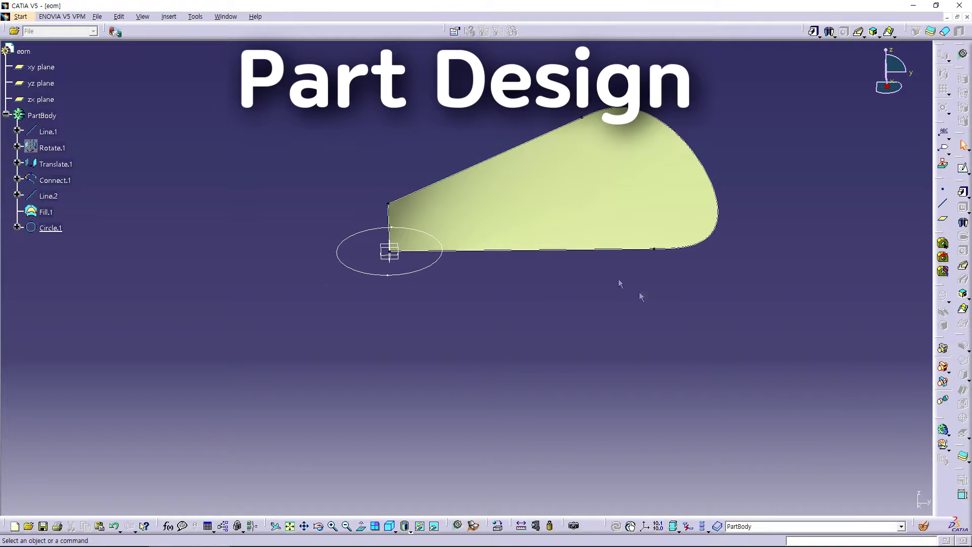
{"action": "left_click", "coordinate": [944, 432]}
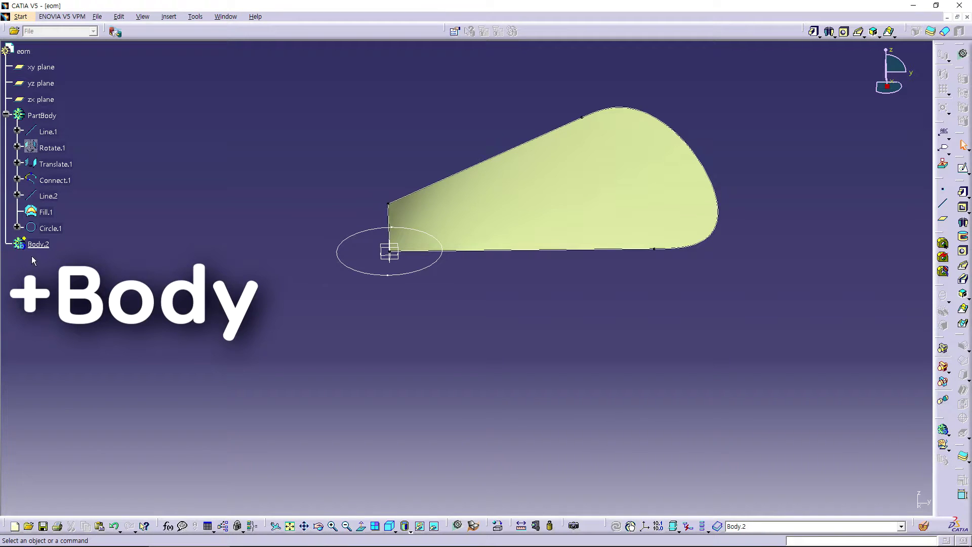
{"action": "mouse_move", "coordinate": [521, 348]}
{"action": "middle_mouse_down"}
{"action": "mouse_move", "coordinate": [512, 378]}
{"action": "mouse_move", "coordinate": [532, 393]}
{"action": "middle_mouse_up"}
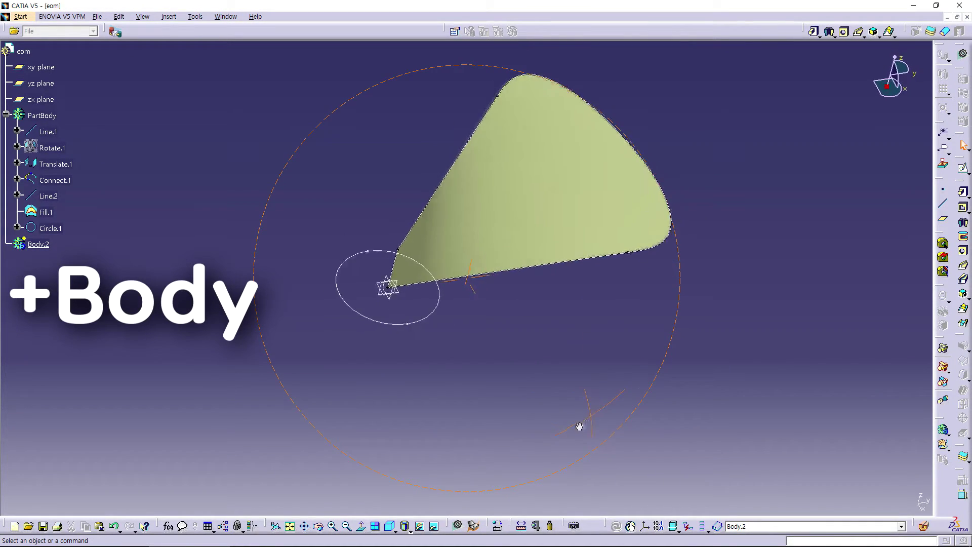
{"action": "left_click", "coordinate": [514, 248]}
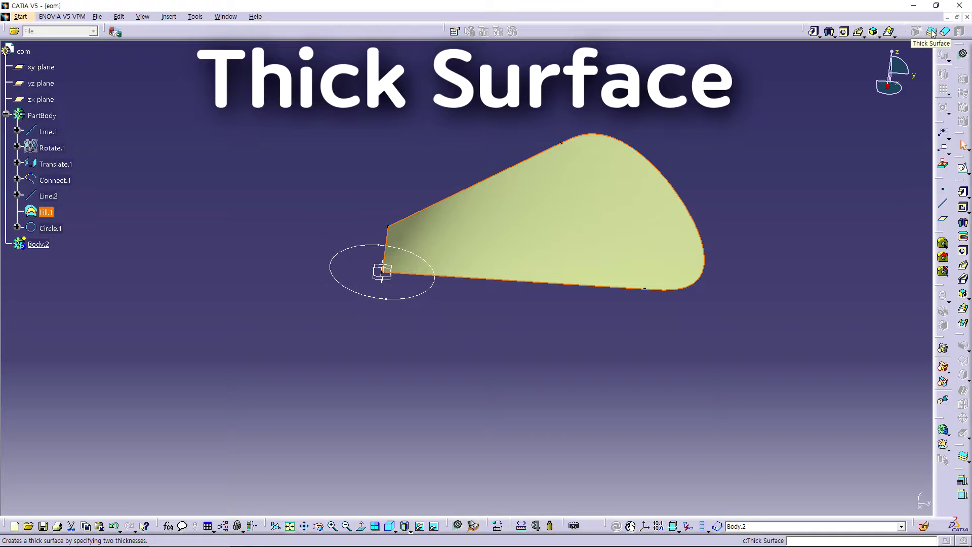
Thicken the Fill.1 blade surface into a 3mm solid, ThickSurface.1, in Body.2
{"action": "left_click", "coordinate": [962, 451]}
{"action": "mouse_move", "coordinate": [428, 332]}
{"action": "middle_mouse_down"}
{"action": "mouse_move", "coordinate": [509, 310]}
{"action": "mouse_move", "coordinate": [542, 283]}
{"action": "mouse_move", "coordinate": [531, 268]}
{"action": "middle_mouse_up"}
{"action": "left_click", "coordinate": [804, 439]}
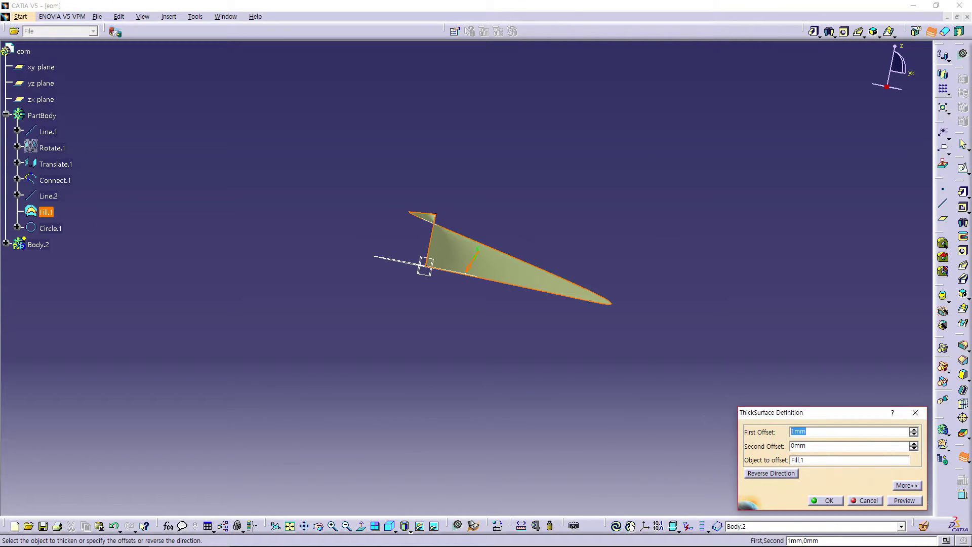
{"action": "type", "text": "3"}
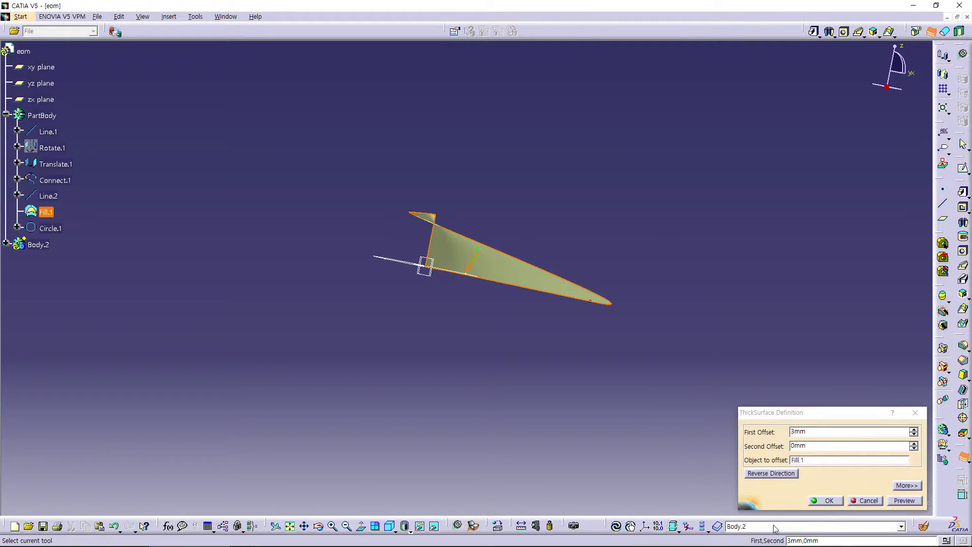
{"action": "left_click", "coordinate": [826, 500]}
{"action": "mouse_move", "coordinate": [403, 347]}
{"action": "middle_mouse_down"}
{"action": "mouse_move", "coordinate": [341, 389]}
{"action": "mouse_move", "coordinate": [261, 403]}
{"action": "mouse_move", "coordinate": [245, 373]}
{"action": "mouse_move", "coordinate": [254, 372]}
{"action": "middle_mouse_up"}
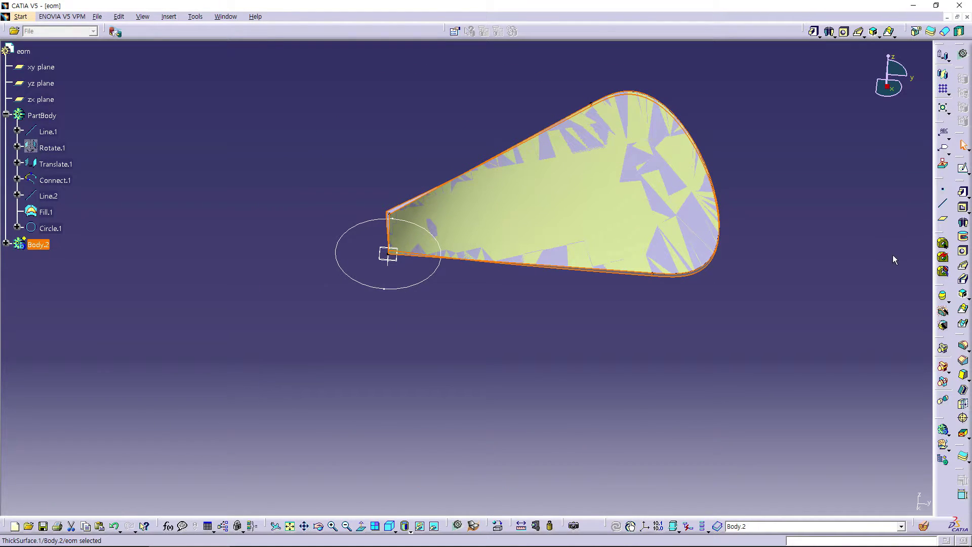
{"action": "mouse_move", "coordinate": [519, 317]}
{"action": "middle_mouse_down"}
{"action": "mouse_move", "coordinate": [525, 333]}
{"action": "mouse_move", "coordinate": [540, 304]}
{"action": "mouse_move", "coordinate": [554, 333]}
{"action": "mouse_move", "coordinate": [671, 298]}
{"action": "middle_mouse_up"}
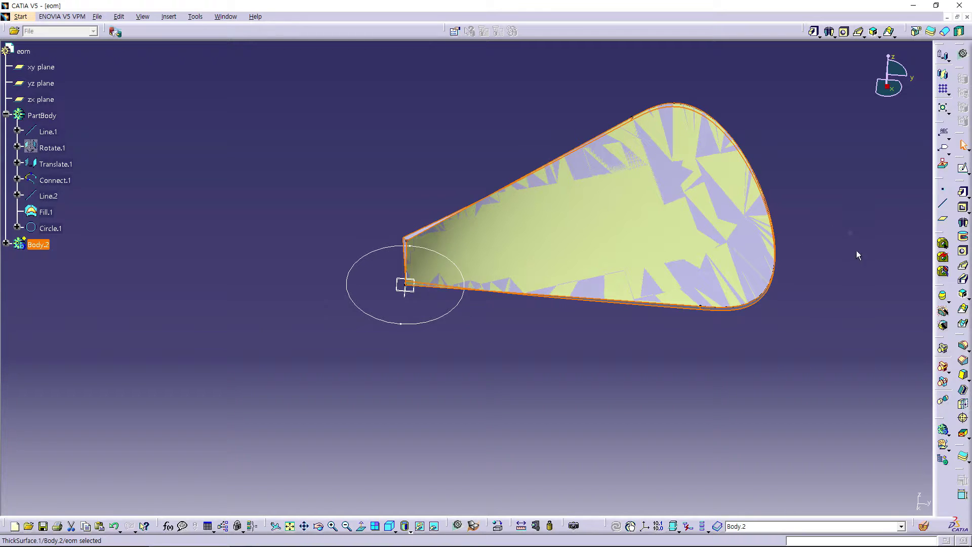
{"action": "left_click", "coordinate": [947, 94]}
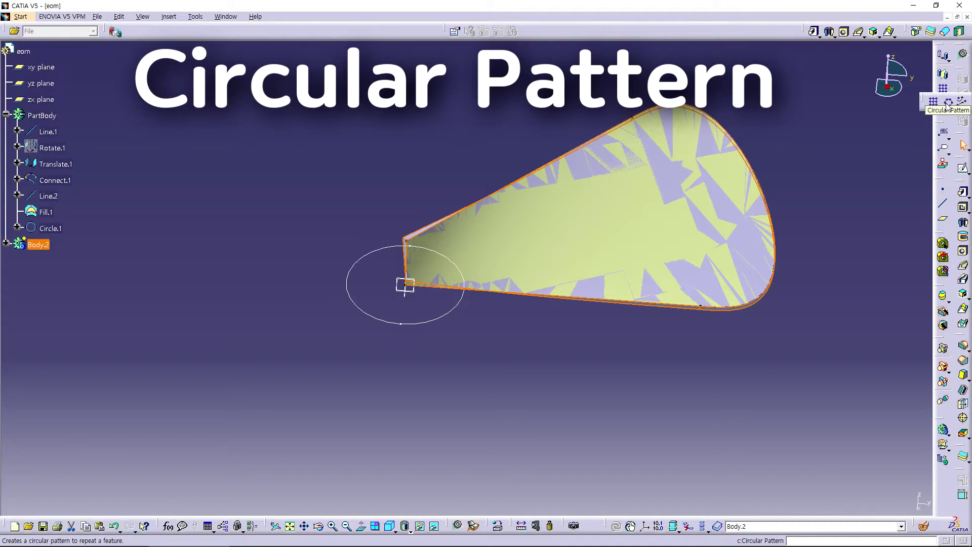
Circular-pattern ThickSurface.1 as a complete crown of 6 instances around the Z axis
{"action": "left_click", "coordinate": [948, 104]}
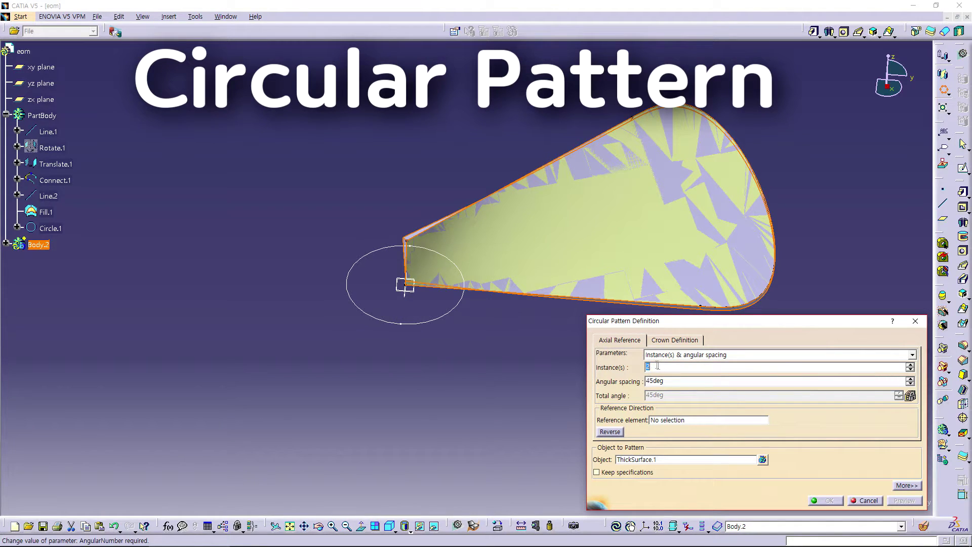
{"action": "left_click", "coordinate": [693, 355]}
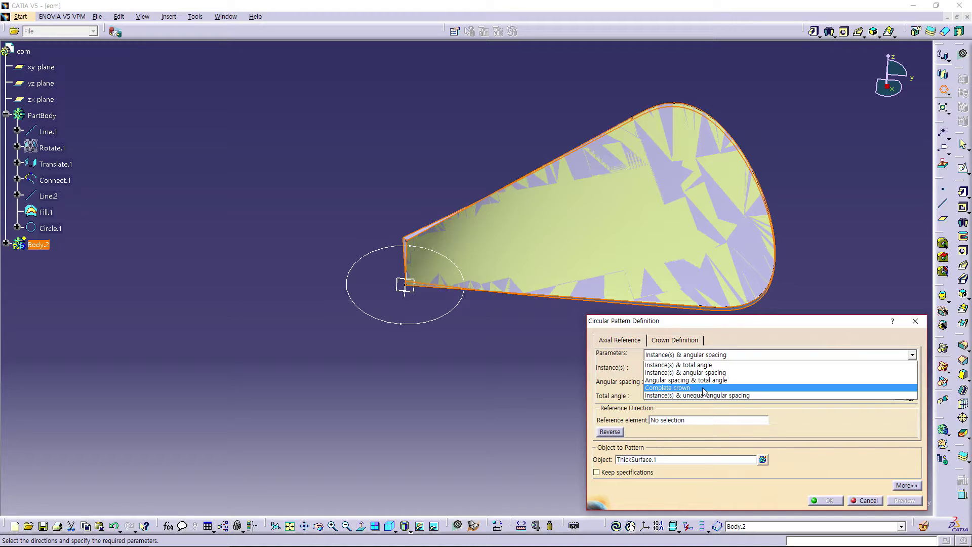
{"action": "left_click", "coordinate": [703, 389]}
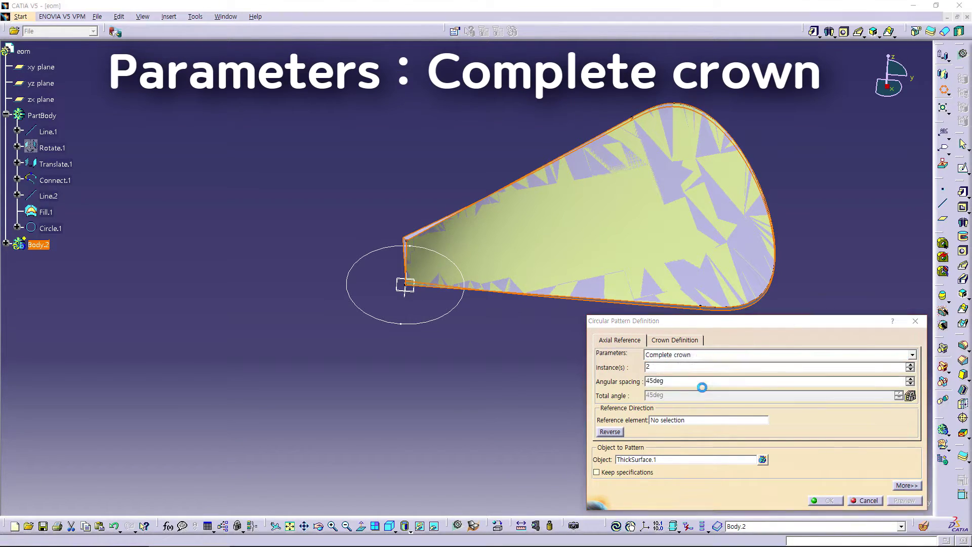
{"action": "double_click", "coordinate": [658, 368]}
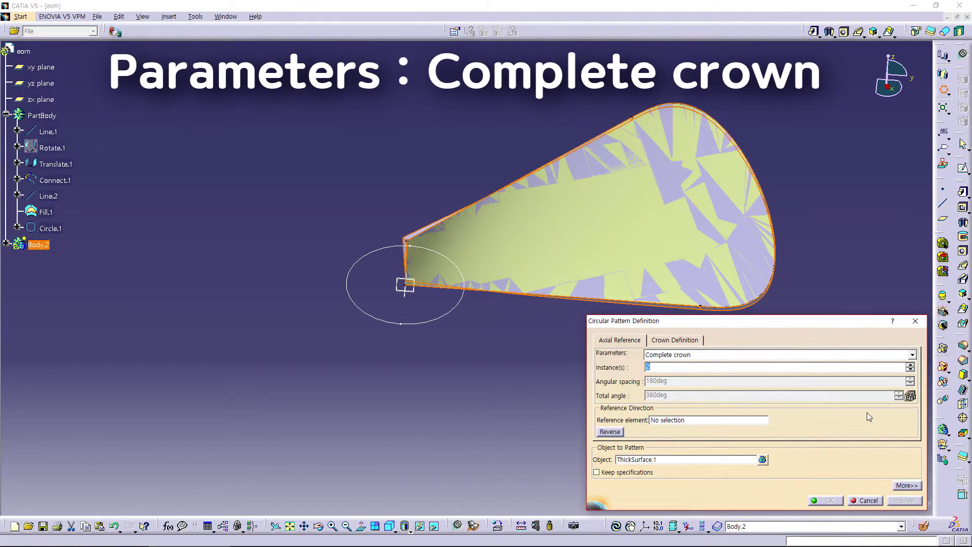
{"action": "type", "text": "6"}
{"action": "left_click", "coordinate": [690, 420]}
{"action": "right_click", "coordinate": [684, 419]}
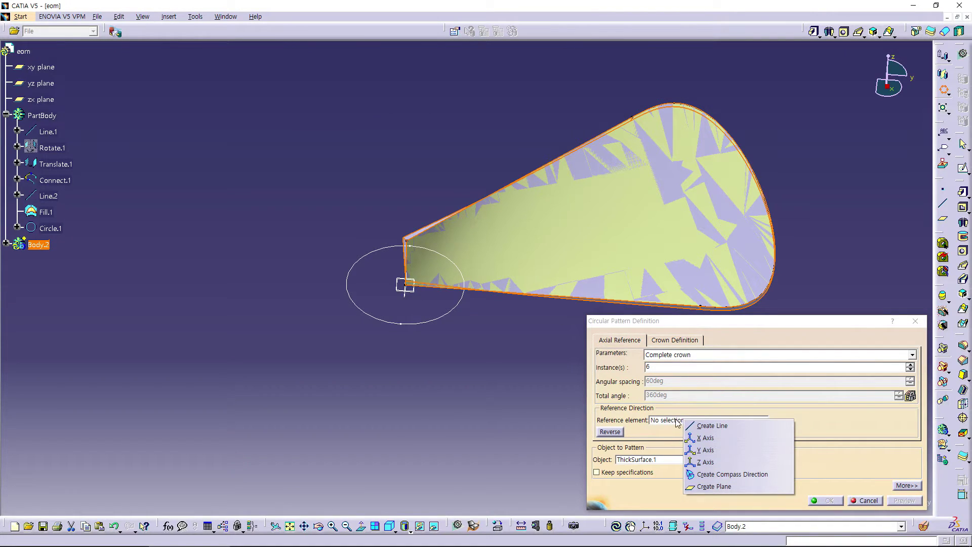
{"action": "left_click", "coordinate": [722, 462]}
{"action": "mouse_move", "coordinate": [451, 376]}
{"action": "middle_mouse_down"}
{"action": "mouse_move", "coordinate": [439, 278]}
{"action": "mouse_move", "coordinate": [473, 291]}
{"action": "mouse_move", "coordinate": [444, 289]}
{"action": "mouse_move", "coordinate": [452, 223]}
{"action": "middle_mouse_up"}
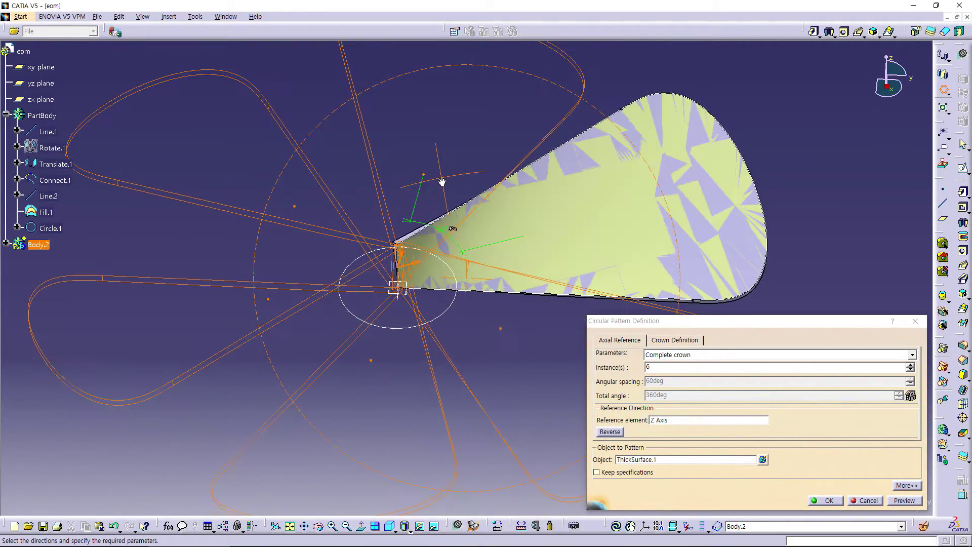
{"action": "left_click", "coordinate": [826, 500]}
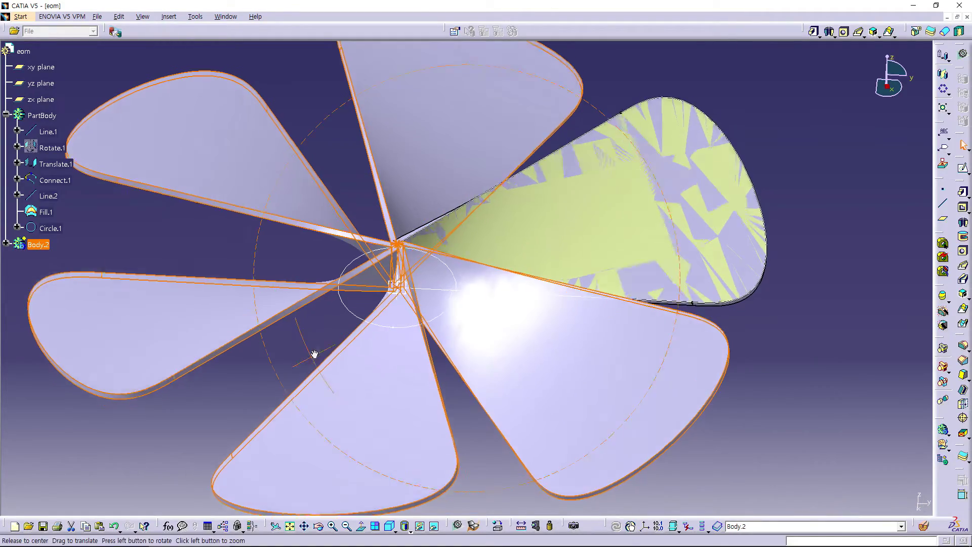
{"action": "mouse_move", "coordinate": [315, 354]}
{"action": "middle_mouse_down"}
{"action": "mouse_move", "coordinate": [382, 146]}
{"action": "mouse_move", "coordinate": [369, 91]}
{"action": "mouse_move", "coordinate": [352, 304]}
{"action": "mouse_move", "coordinate": [430, 254]}
{"action": "mouse_move", "coordinate": [464, 175]}
{"action": "mouse_move", "coordinate": [520, 266]}
{"action": "mouse_move", "coordinate": [713, 341]}
{"action": "middle_mouse_up"}
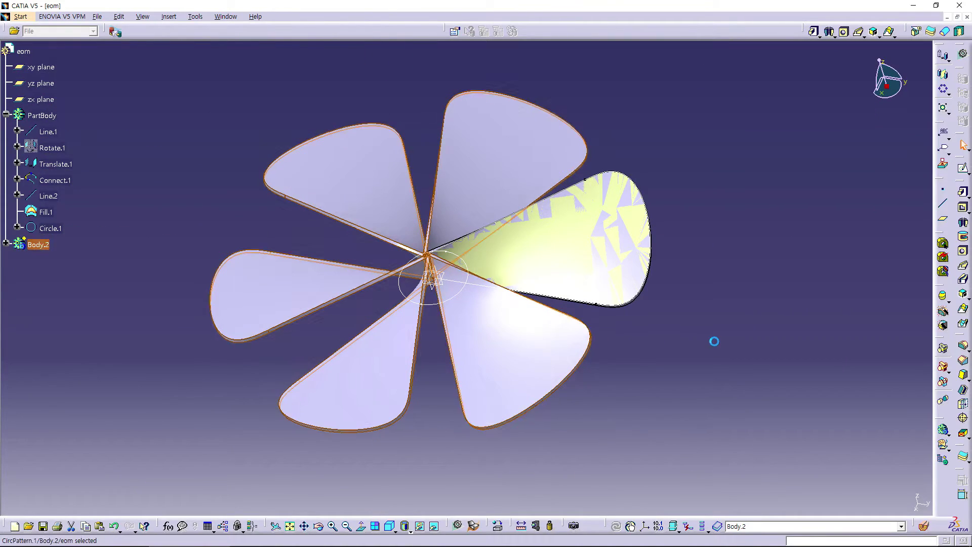
Clear the Body.2 and zx plane selections, then launch the Pad command
{"action": "left_click", "coordinate": [424, 330]}
{"action": "left_click", "coordinate": [411, 312]}
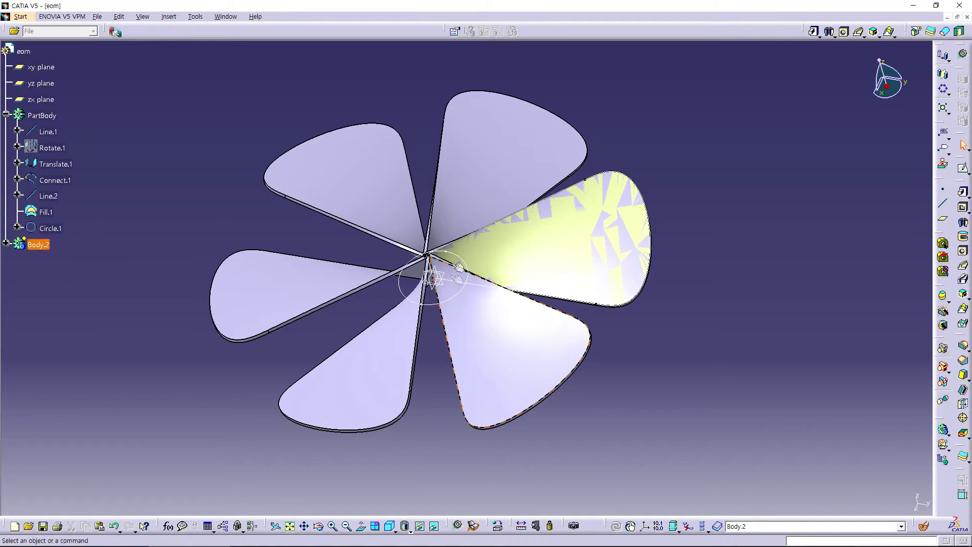
{"action": "left_click", "coordinate": [436, 289]}
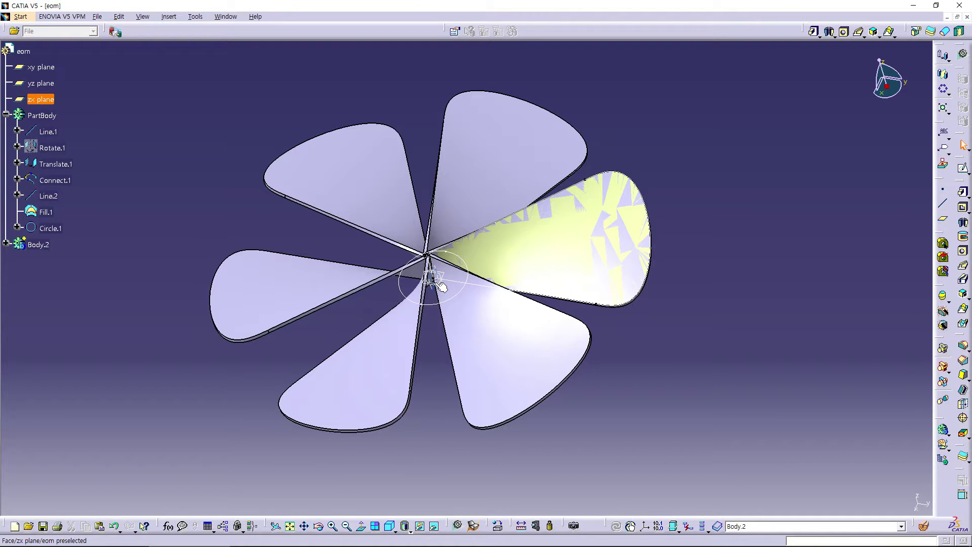
{"action": "key", "text": "Escape"}
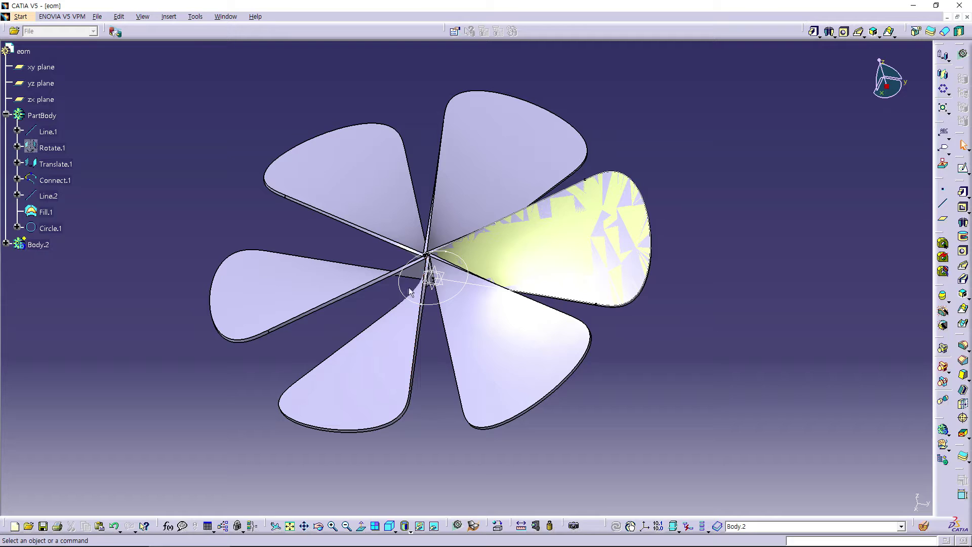
{"action": "left_click", "coordinate": [815, 32]}
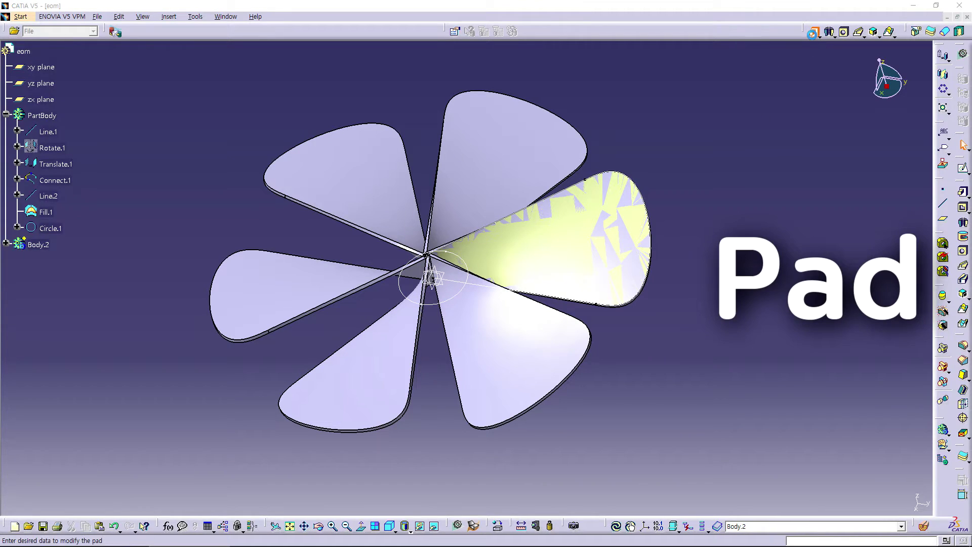
Pad Circle.1 with a mirrored 40mm extent to form the cylindrical hub
{"action": "left_click", "coordinate": [419, 296]}
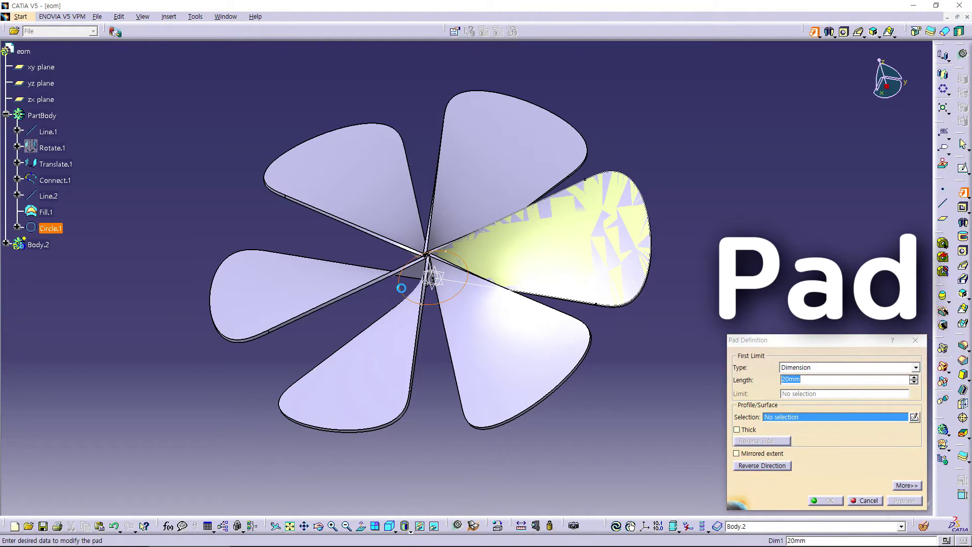
{"action": "left_click", "coordinate": [535, 303]}
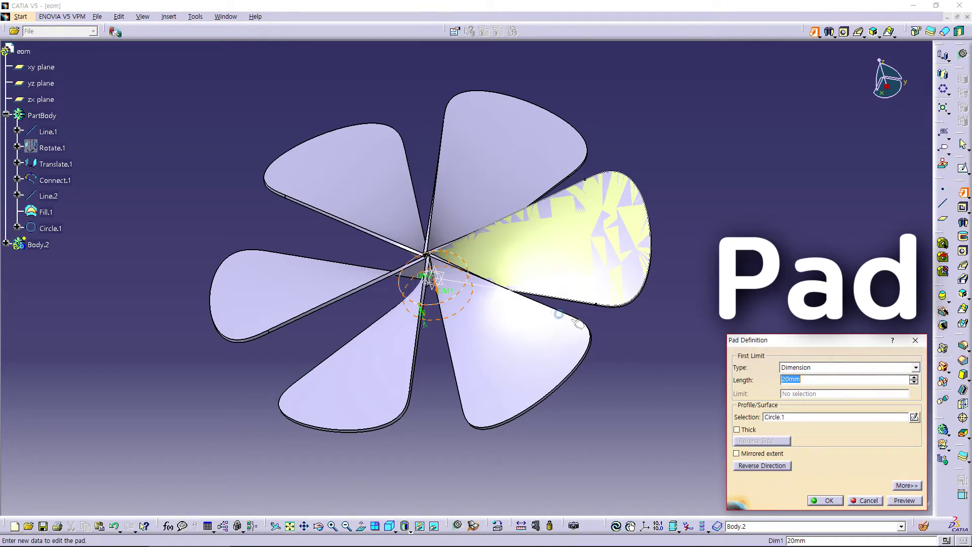
{"action": "mouse_move", "coordinate": [621, 417]}
{"action": "middle_mouse_down"}
{"action": "mouse_move", "coordinate": [682, 388]}
{"action": "mouse_move", "coordinate": [468, 338]}
{"action": "mouse_move", "coordinate": [496, 339]}
{"action": "middle_mouse_up"}
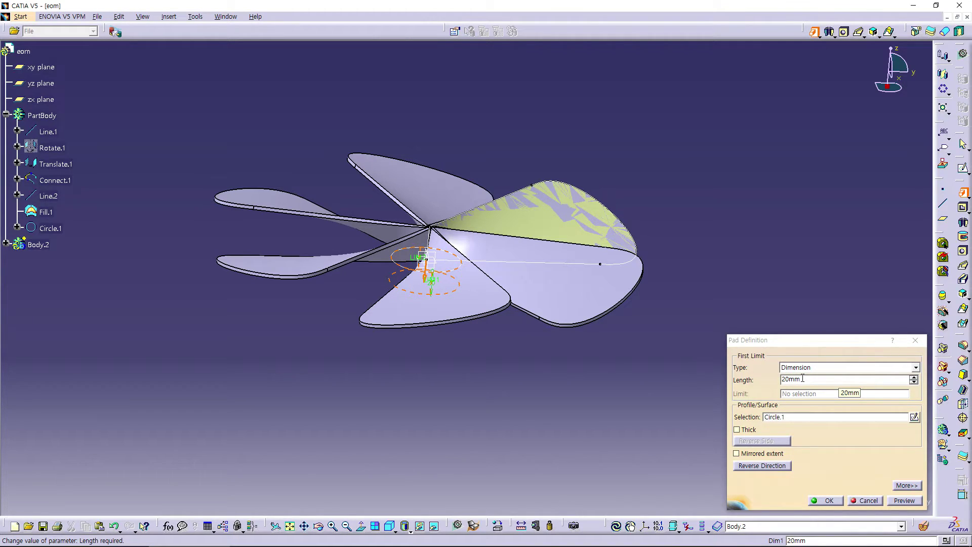
{"action": "left_click", "coordinate": [737, 454]}
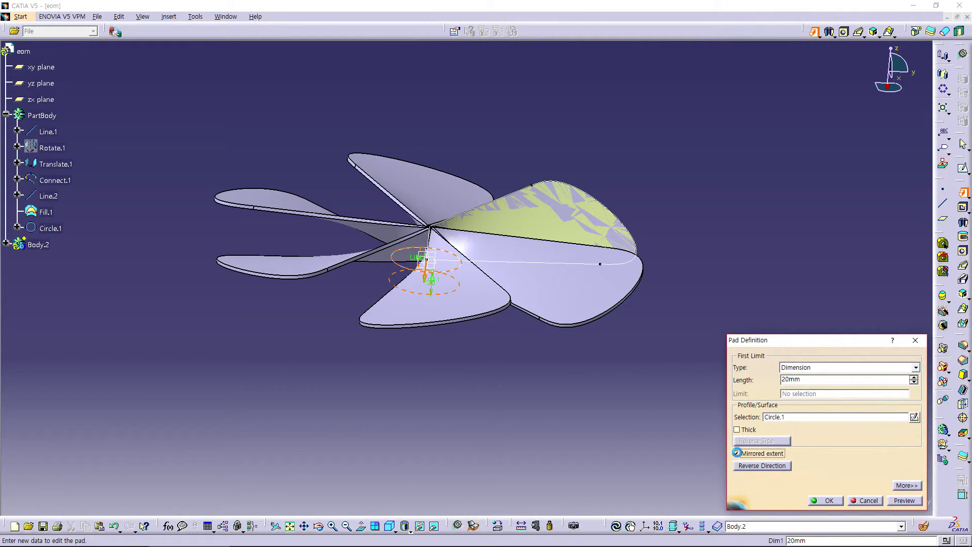
{"action": "mouse_move", "coordinate": [495, 400]}
{"action": "middle_mouse_down"}
{"action": "mouse_move", "coordinate": [505, 310]}
{"action": "mouse_move", "coordinate": [512, 386]}
{"action": "middle_mouse_up"}
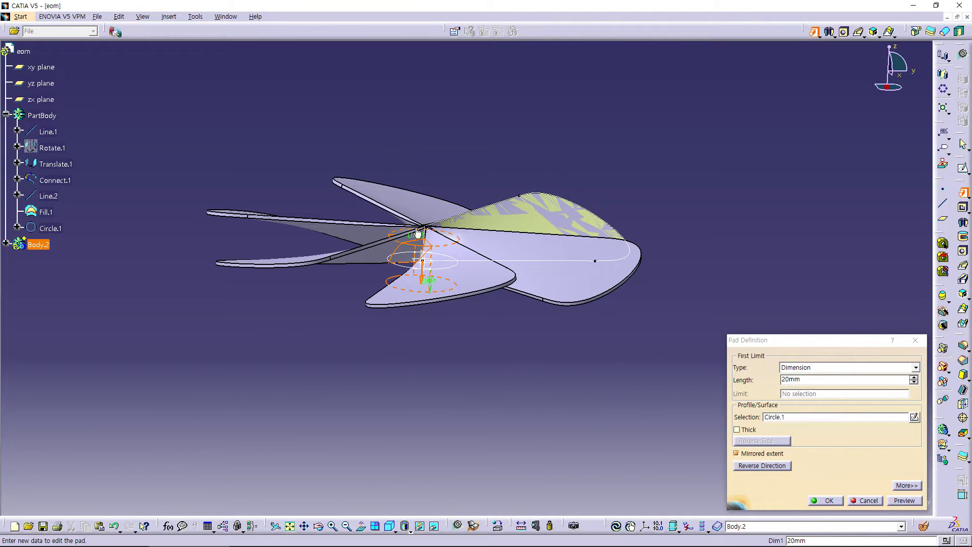
{"action": "double_click", "coordinate": [793, 381]}
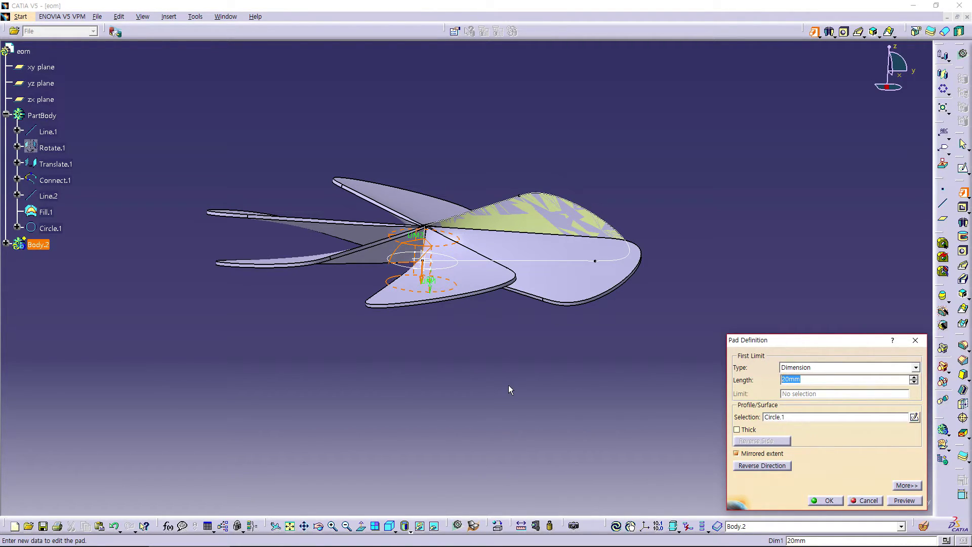
{"action": "type", "text": "40"}
{"action": "left_click", "coordinate": [808, 369]}
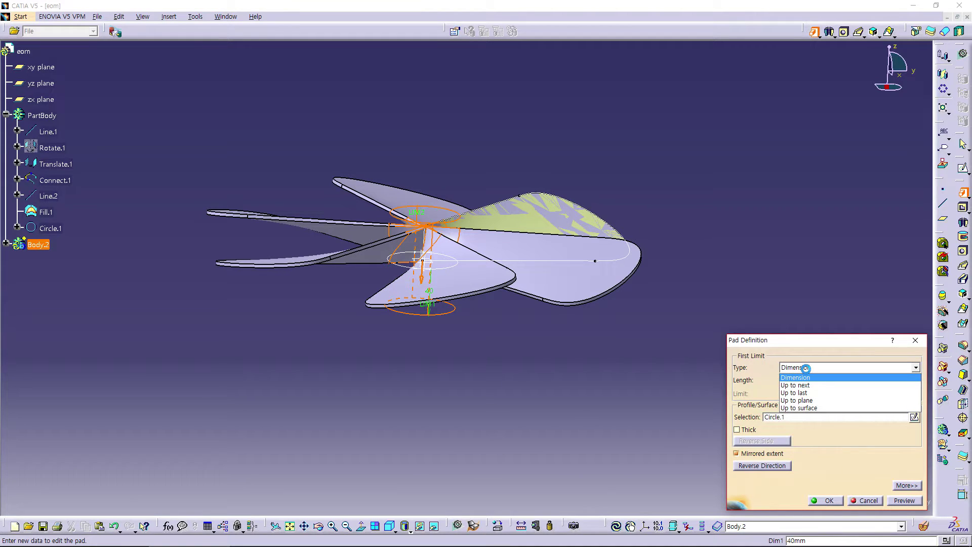
{"action": "mouse_move", "coordinate": [563, 414]}
{"action": "middle_mouse_down"}
{"action": "mouse_move", "coordinate": [613, 357]}
{"action": "mouse_move", "coordinate": [586, 390]}
{"action": "mouse_move", "coordinate": [561, 372]}
{"action": "mouse_move", "coordinate": [608, 415]}
{"action": "middle_mouse_up"}
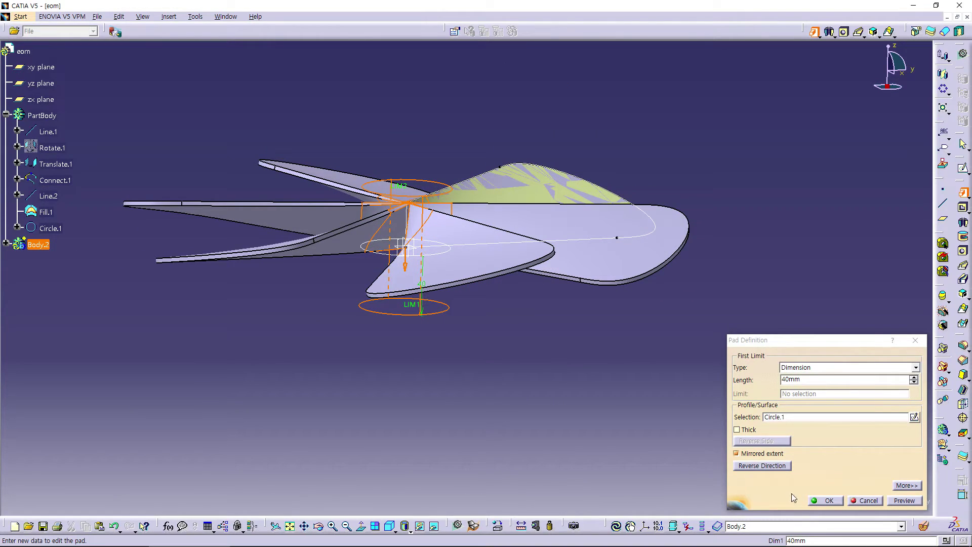
{"action": "left_click", "coordinate": [790, 380]}
{"action": "left_click", "coordinate": [830, 500]}
Recentre the view on the fan and select the hub's top circular edge
{"action": "mouse_move", "coordinate": [515, 367]}
{"action": "middle_mouse_down"}
{"action": "mouse_move", "coordinate": [504, 438]}
{"action": "mouse_move", "coordinate": [432, 406]}
{"action": "middle_mouse_up"}
{"action": "left_click", "coordinate": [426, 408]}
{"action": "mouse_move", "coordinate": [647, 294]}
{"action": "middle_mouse_down"}
{"action": "mouse_move", "coordinate": [718, 273]}
{"action": "mouse_move", "coordinate": [616, 302]}
{"action": "mouse_move", "coordinate": [623, 341]}
{"action": "mouse_move", "coordinate": [623, 321]}
{"action": "mouse_move", "coordinate": [639, 315]}
{"action": "mouse_move", "coordinate": [634, 275]}
{"action": "mouse_move", "coordinate": [625, 311]}
{"action": "middle_mouse_up"}
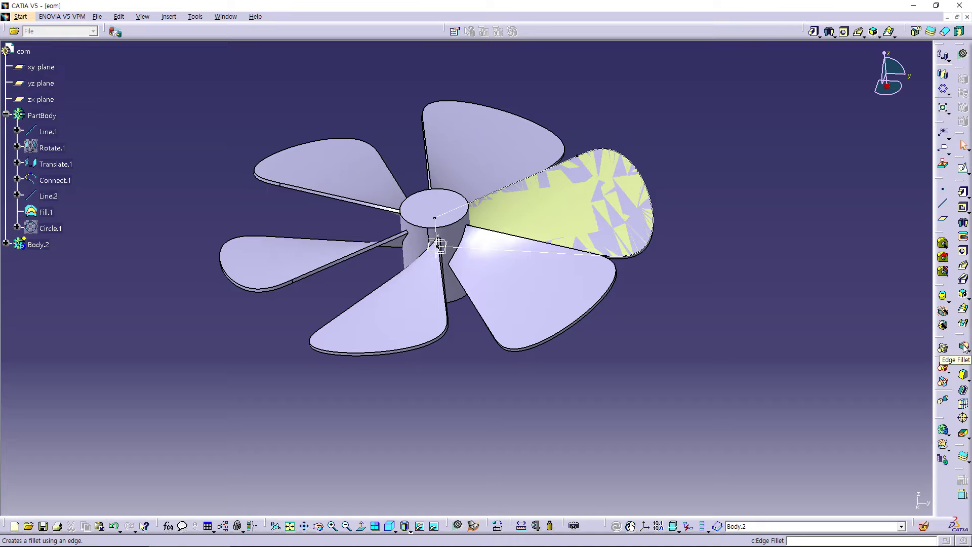
{"action": "left_click", "coordinate": [416, 226]}
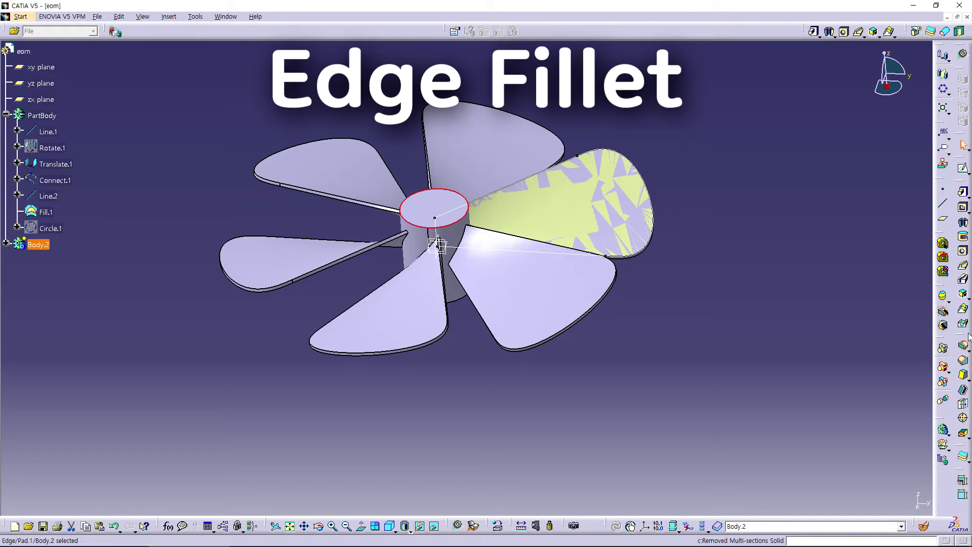
Apply a 7mm edge fillet to the selected top rim of the hub
{"action": "left_click", "coordinate": [962, 347]}
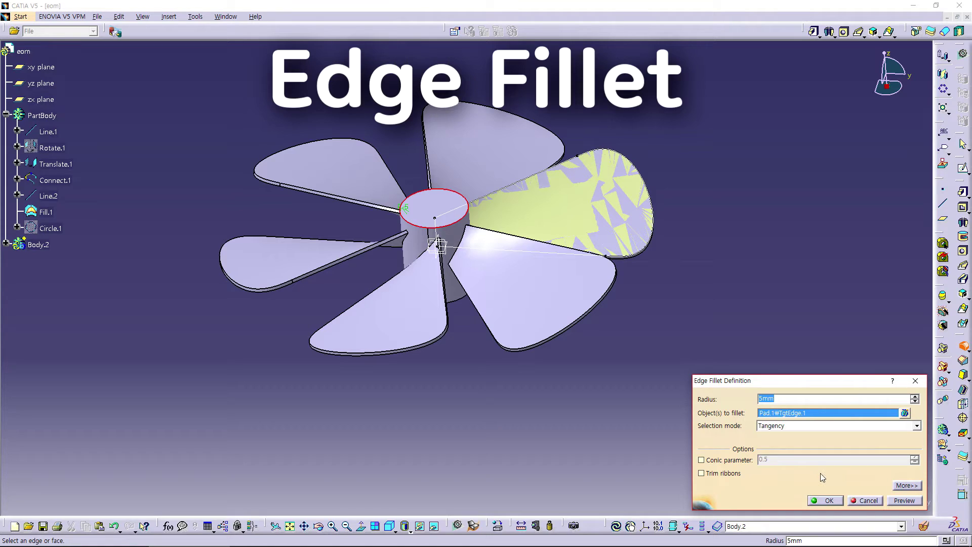
{"action": "type", "text": "7"}
{"action": "left_click", "coordinate": [829, 501]}
{"action": "mouse_move", "coordinate": [497, 442]}
{"action": "middle_mouse_down"}
{"action": "mouse_move", "coordinate": [550, 511]}
{"action": "mouse_move", "coordinate": [536, 389]}
{"action": "mouse_move", "coordinate": [625, 308]}
{"action": "mouse_move", "coordinate": [699, 408]}
{"action": "mouse_move", "coordinate": [584, 408]}
{"action": "mouse_move", "coordinate": [374, 333]}
{"action": "mouse_move", "coordinate": [397, 430]}
{"action": "mouse_move", "coordinate": [357, 456]}
{"action": "mouse_move", "coordinate": [419, 427]}
{"action": "mouse_move", "coordinate": [413, 443]}
{"action": "mouse_move", "coordinate": [413, 413]}
{"action": "middle_mouse_up"}
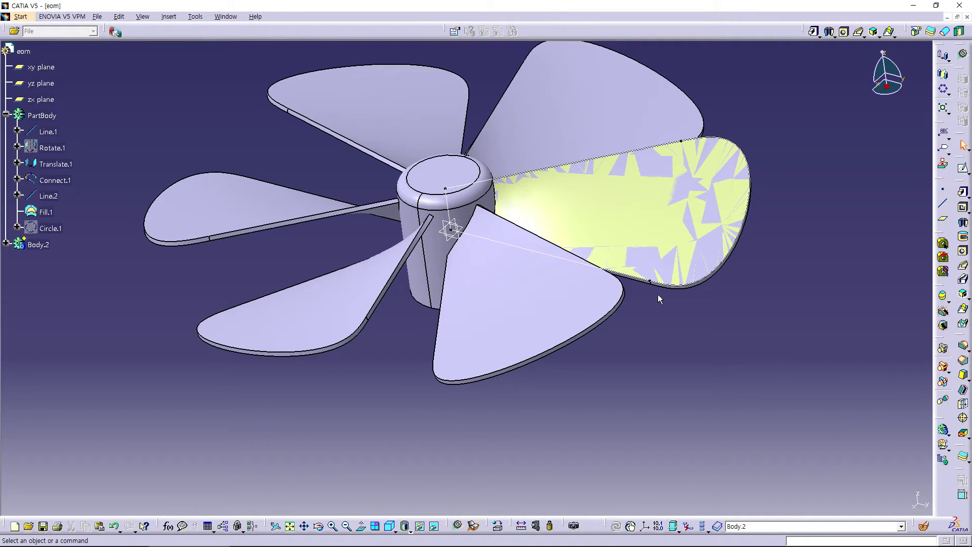
Hide the Fill.1 surface and the Translate.1 line
{"action": "right_click", "coordinate": [630, 217]}
{"action": "left_click", "coordinate": [655, 217]}
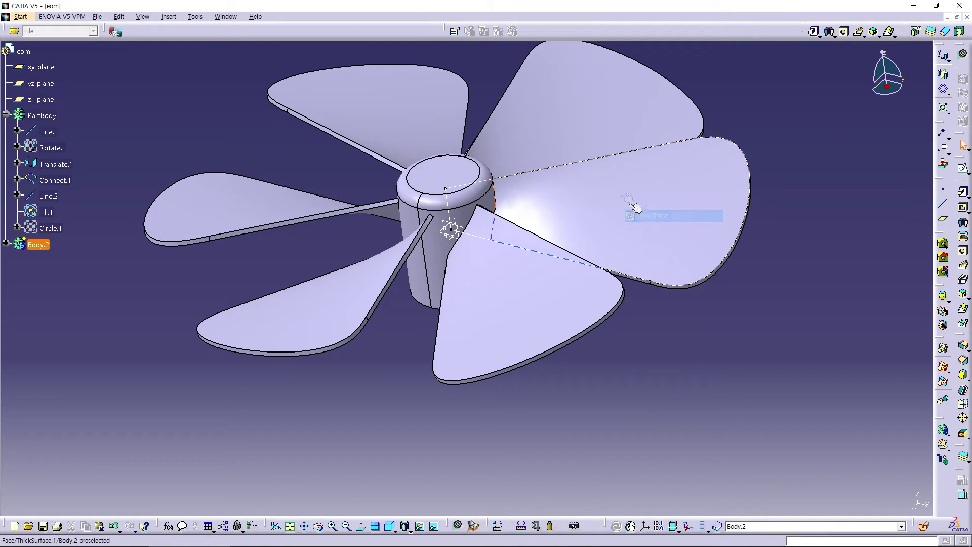
{"action": "right_click", "coordinate": [584, 161]}
{"action": "left_click", "coordinate": [611, 192]}
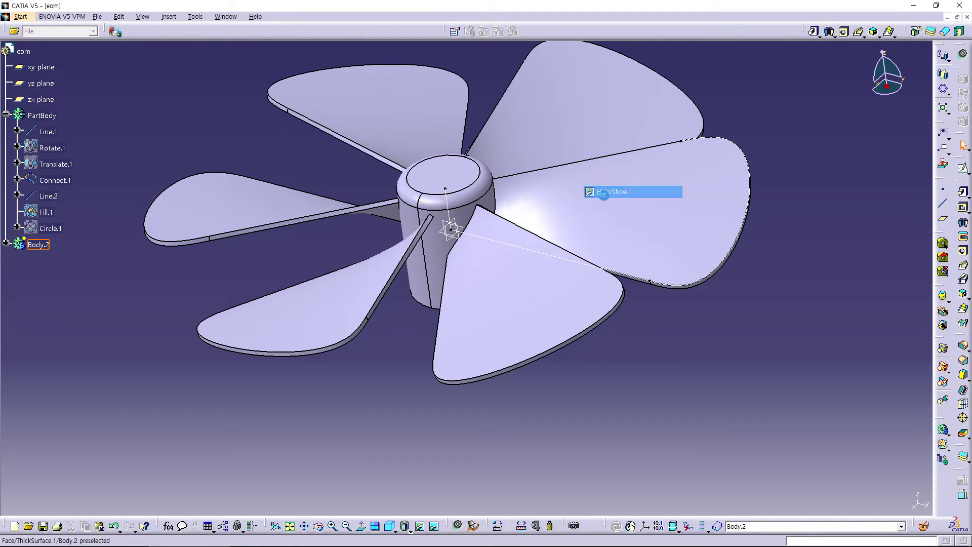
{"action": "left_click", "coordinate": [523, 251]}
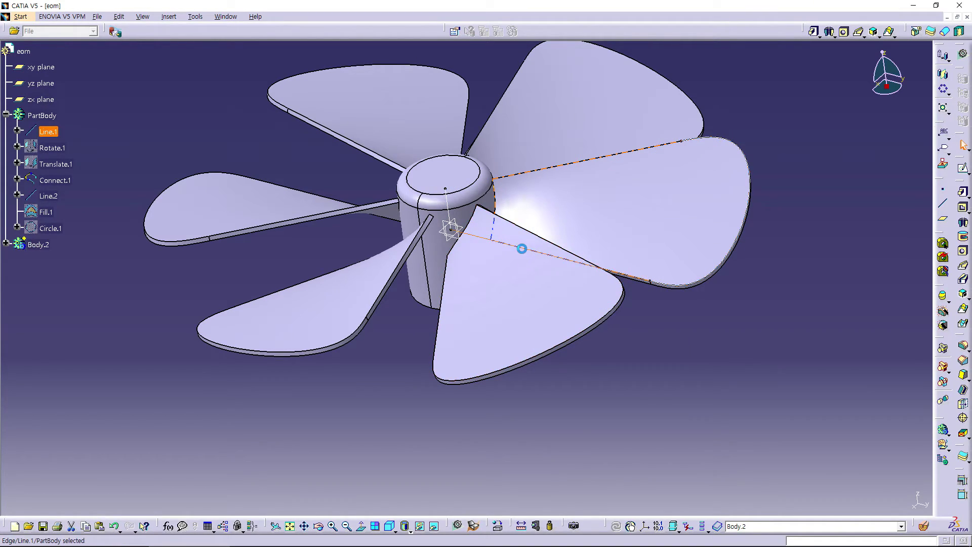
{"action": "right_click", "coordinate": [522, 249]}
{"action": "left_click", "coordinate": [742, 345]}
{"action": "left_click", "coordinate": [637, 226]}
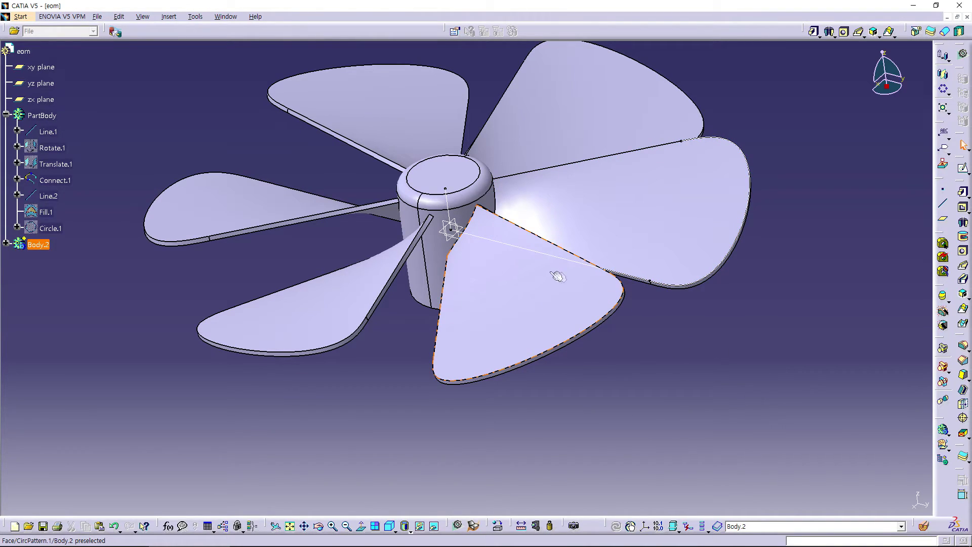
Hide the Line.1 and Line.2 guide lines and the Connect.1 curve
{"action": "left_click", "coordinate": [513, 246]}
{"action": "right_click", "coordinate": [512, 246]}
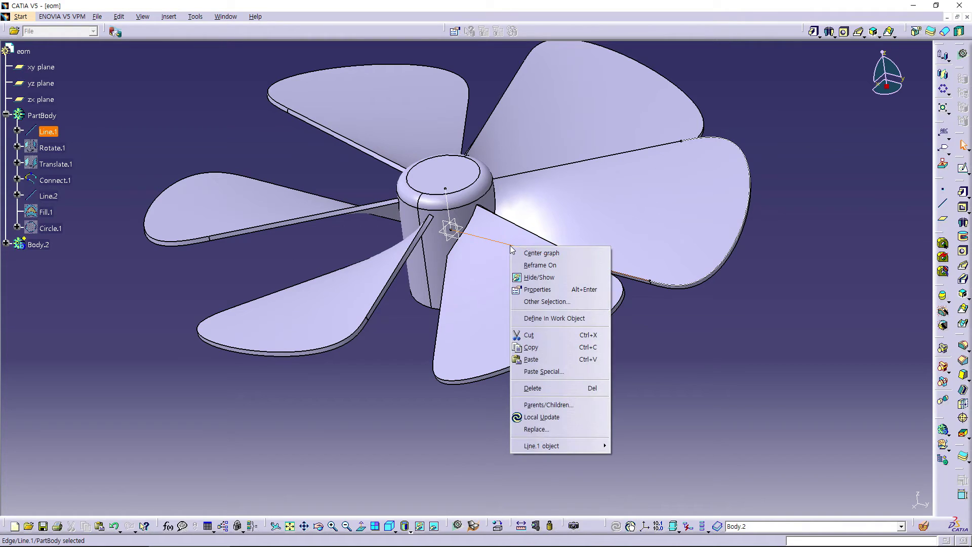
{"action": "left_click", "coordinate": [526, 278]}
{"action": "left_click", "coordinate": [446, 207]}
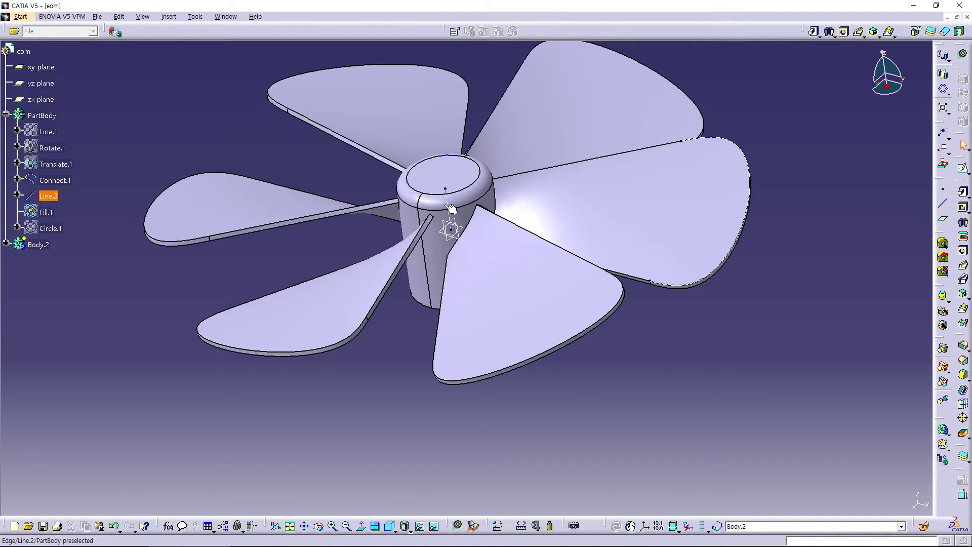
{"action": "right_click", "coordinate": [446, 208]}
{"action": "left_click", "coordinate": [474, 236]}
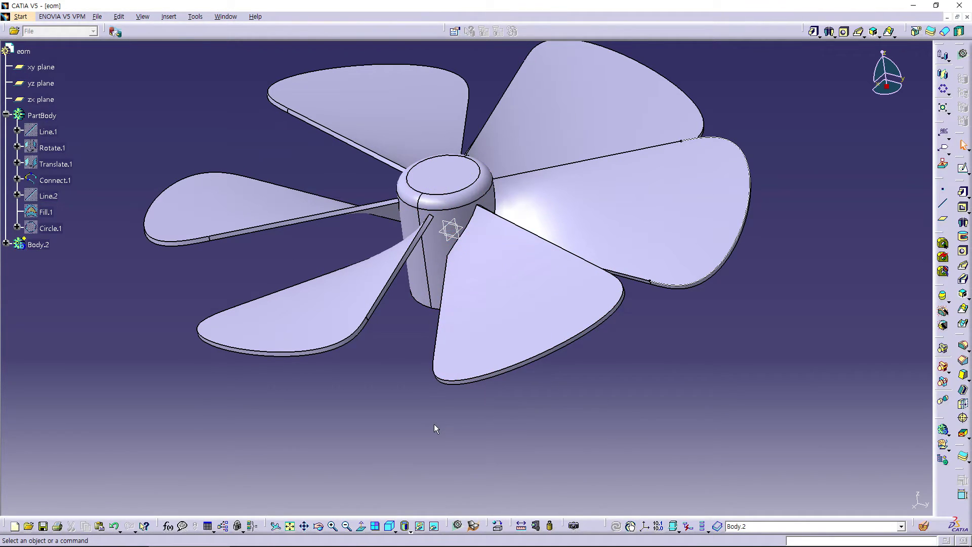
{"action": "left_click", "coordinate": [703, 279]}
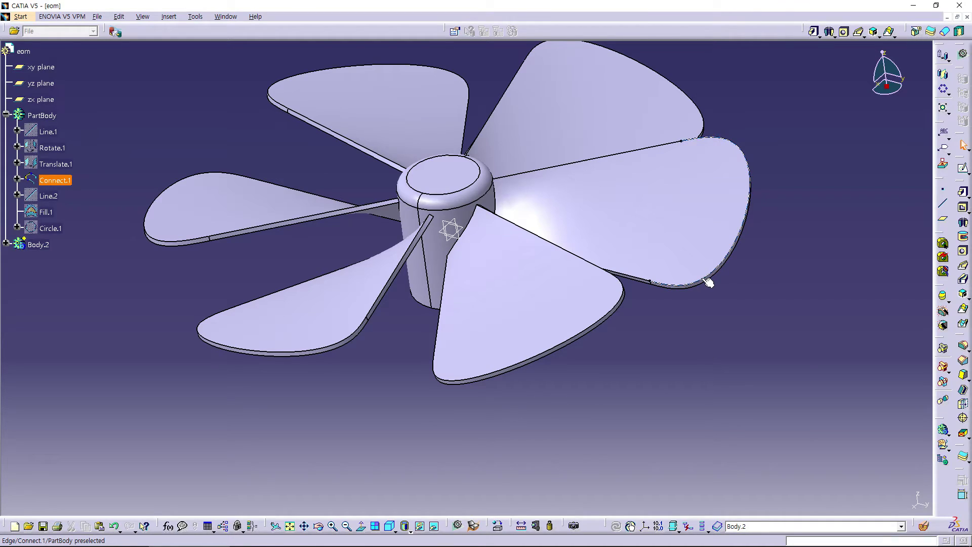
{"action": "right_click", "coordinate": [703, 279]}
{"action": "left_click", "coordinate": [720, 310]}
{"action": "mouse_move", "coordinate": [582, 360]}
{"action": "middle_mouse_down"}
{"action": "mouse_move", "coordinate": [612, 315]}
{"action": "mouse_move", "coordinate": [510, 115]}
{"action": "middle_mouse_up"}
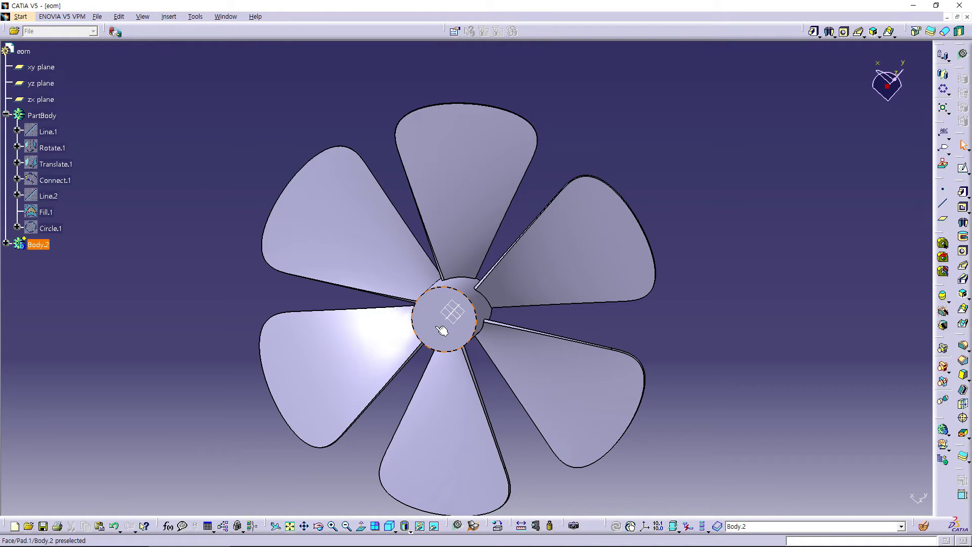
Shell the hub with 1mm inside thickness, removing its flat top face
{"action": "middle_click_drag", "start_coordinate": [658, 309], "coordinate": [690, 267]}
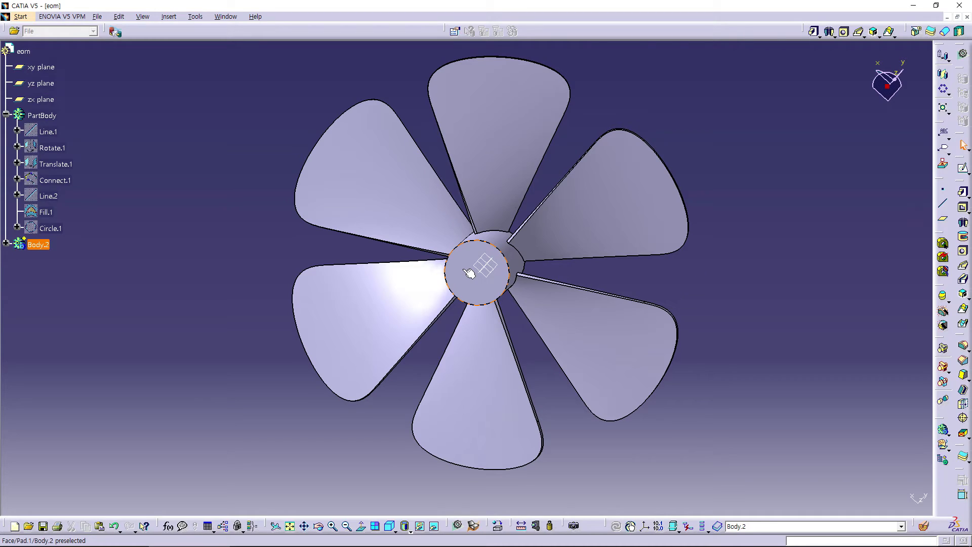
{"action": "left_click", "coordinate": [469, 273]}
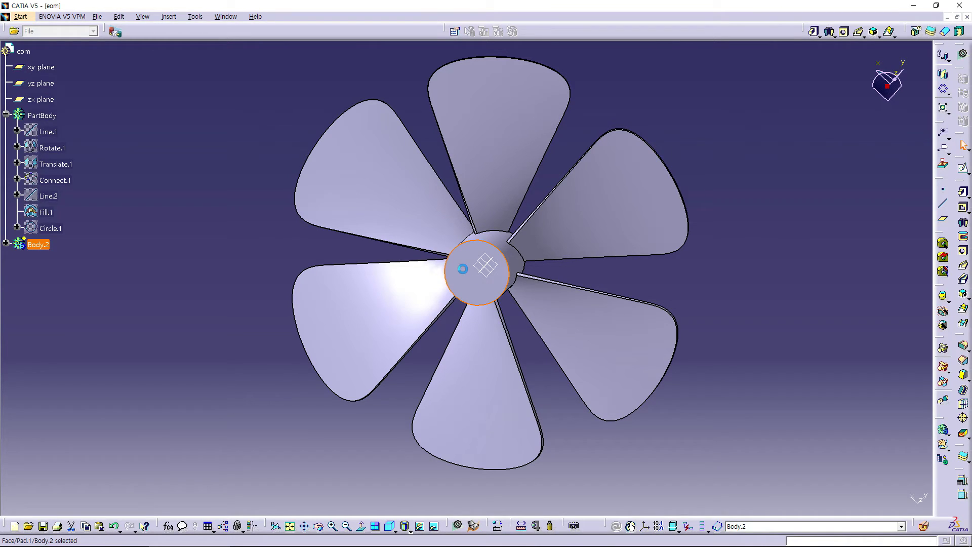
{"action": "left_click", "coordinate": [964, 391]}
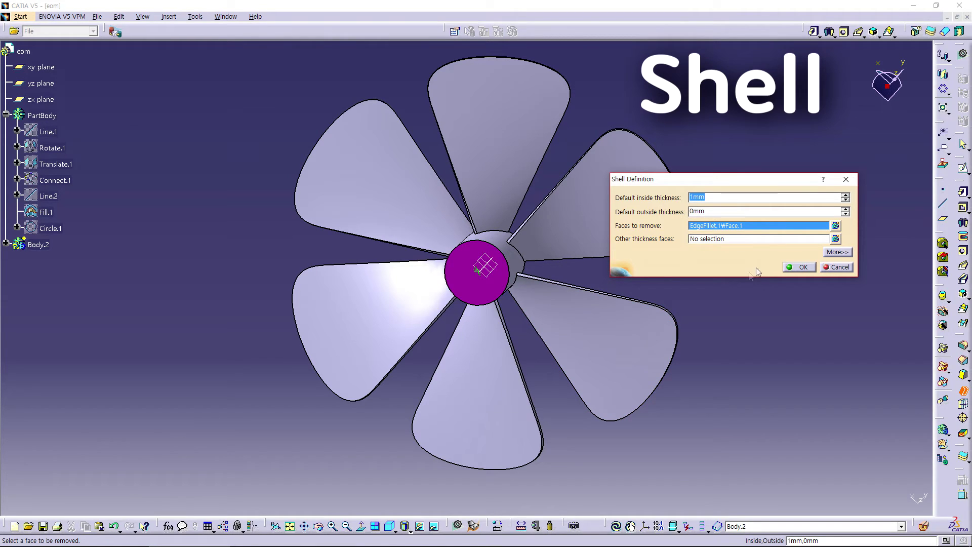
{"action": "left_click", "coordinate": [797, 267]}
{"action": "mouse_move", "coordinate": [799, 271]}
{"action": "middle_mouse_down"}
{"action": "mouse_move", "coordinate": [437, 364]}
{"action": "mouse_move", "coordinate": [561, 330]}
{"action": "mouse_move", "coordinate": [576, 282]}
{"action": "mouse_move", "coordinate": [521, 314]}
{"action": "mouse_move", "coordinate": [511, 237]}
{"action": "mouse_move", "coordinate": [504, 275]}
{"action": "mouse_move", "coordinate": [473, 304]}
{"action": "mouse_move", "coordinate": [458, 249]}
{"action": "mouse_move", "coordinate": [397, 294]}
{"action": "middle_mouse_up"}
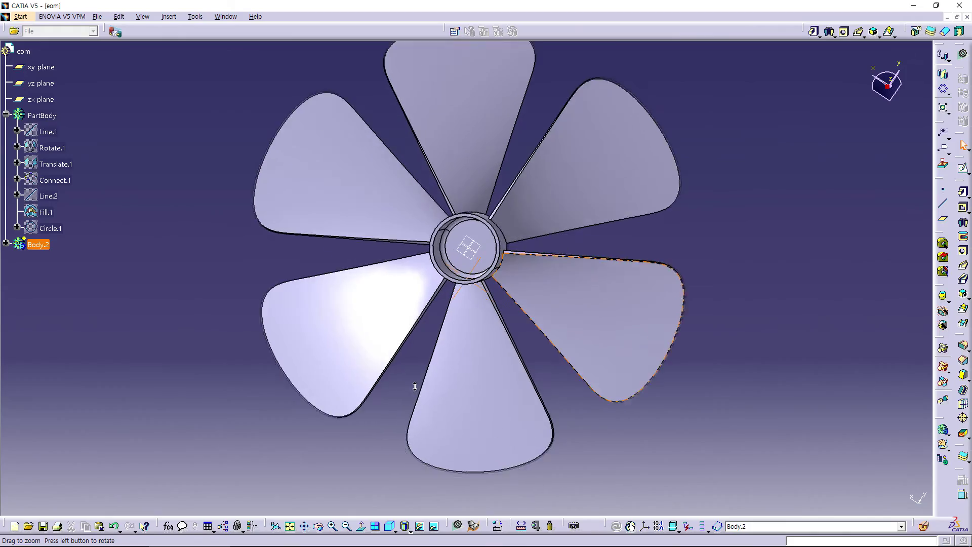
{"action": "mouse_move", "coordinate": [513, 115]}
{"action": "middle_mouse_down"}
{"action": "mouse_move", "coordinate": [416, 462]}
{"action": "mouse_move", "coordinate": [406, 445]}
{"action": "middle_mouse_up"}
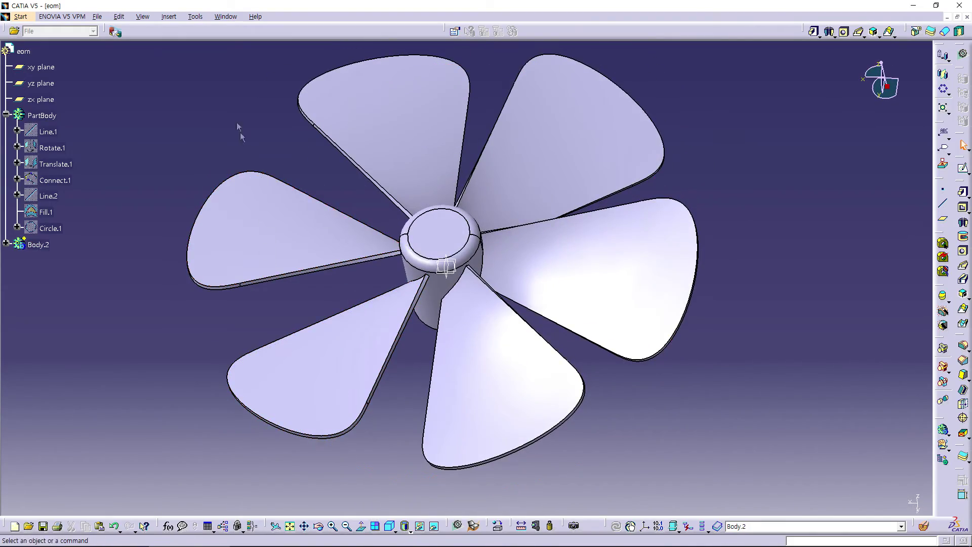
{"action": "mouse_move", "coordinate": [240, 132]}
{"action": "middle_mouse_down"}
{"action": "mouse_move", "coordinate": [299, 188]}
{"action": "mouse_move", "coordinate": [278, 257]}
{"action": "mouse_move", "coordinate": [282, 319]}
{"action": "mouse_move", "coordinate": [293, 272]}
{"action": "middle_mouse_up"}
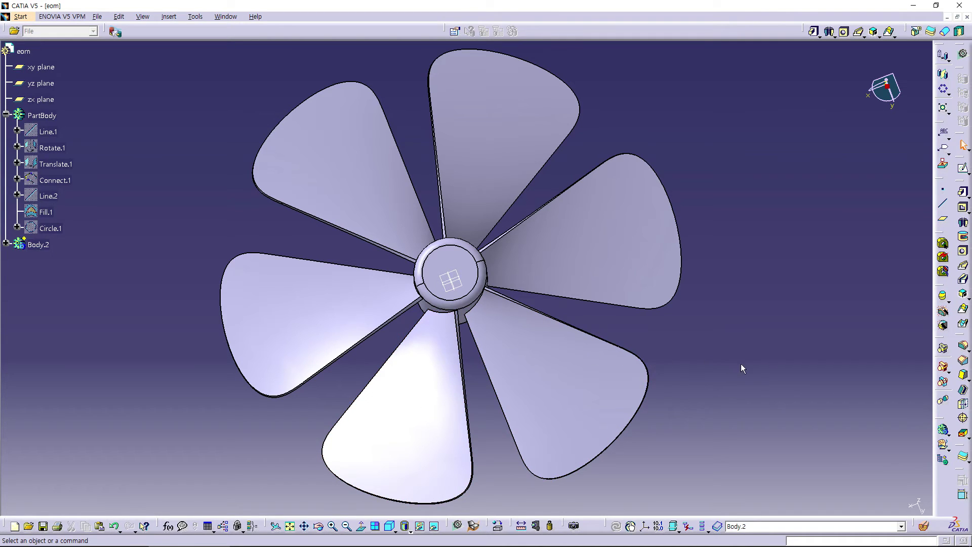
{"action": "mouse_move", "coordinate": [276, 433]}
{"action": "middle_mouse_down"}
{"action": "mouse_move", "coordinate": [282, 404]}
{"action": "mouse_move", "coordinate": [627, 265]}
{"action": "mouse_move", "coordinate": [692, 183]}
{"action": "mouse_move", "coordinate": [738, 230]}
{"action": "mouse_move", "coordinate": [311, 278]}
{"action": "mouse_move", "coordinate": [231, 317]}
{"action": "mouse_move", "coordinate": [260, 324]}
{"action": "middle_mouse_up"}
{"action": "middle_click_drag", "start_coordinate": [213, 258], "coordinate": [217, 260]}
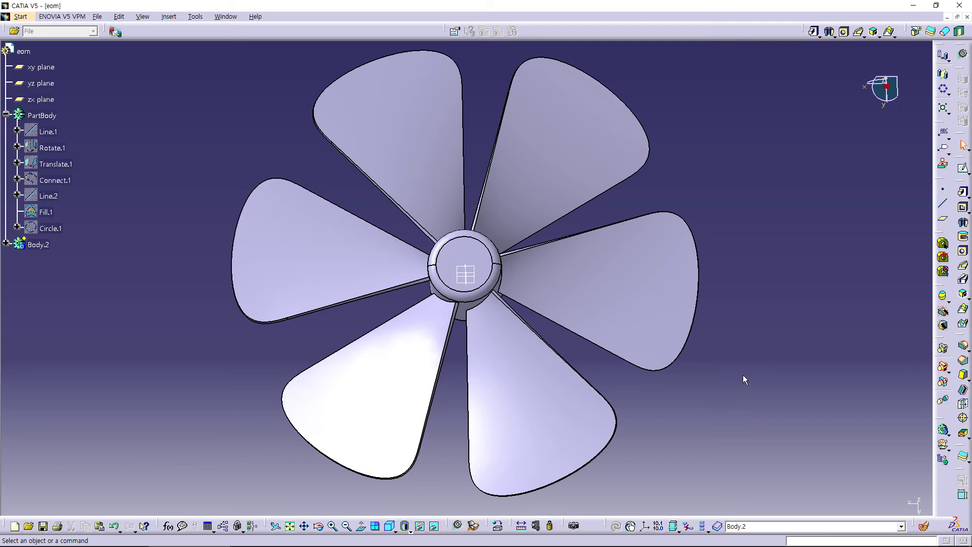
{"action": "mouse_move", "coordinate": [258, 327]}
{"action": "middle_mouse_down"}
{"action": "mouse_move", "coordinate": [729, 238]}
{"action": "mouse_move", "coordinate": [695, 256]}
{"action": "middle_mouse_up"}
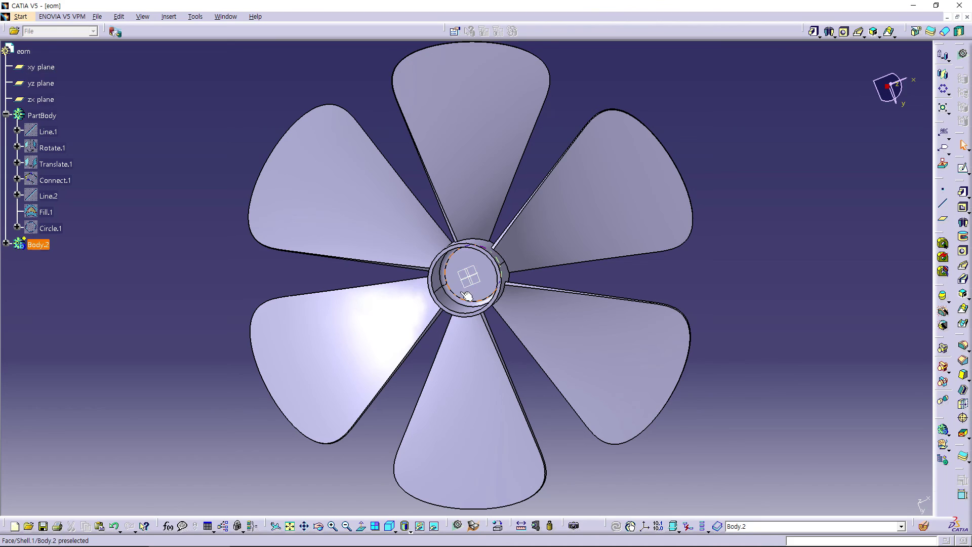
{"action": "mouse_move", "coordinate": [735, 245]}
{"action": "middle_mouse_down"}
{"action": "mouse_move", "coordinate": [556, 254]}
{"action": "mouse_move", "coordinate": [238, 311]}
{"action": "mouse_move", "coordinate": [259, 316]}
{"action": "mouse_move", "coordinate": [251, 311]}
{"action": "middle_mouse_up"}
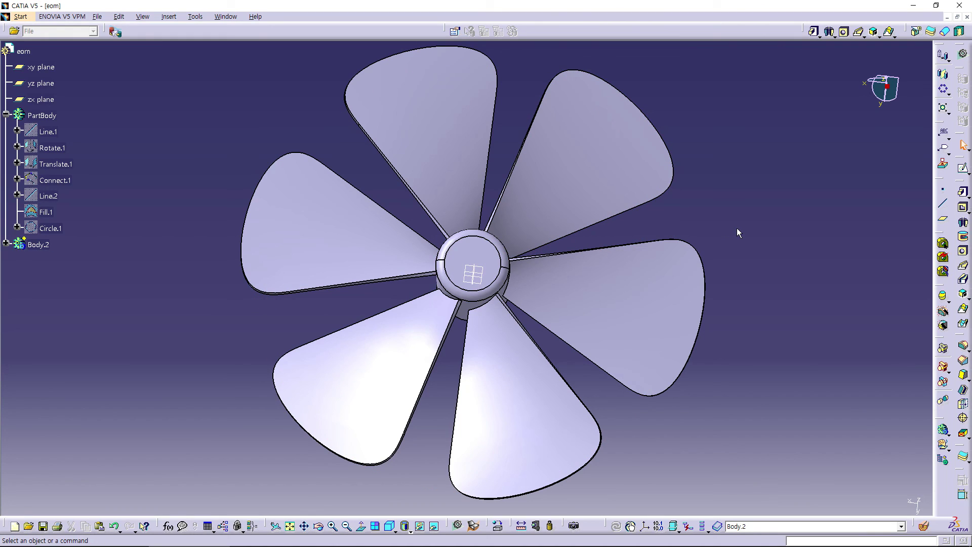